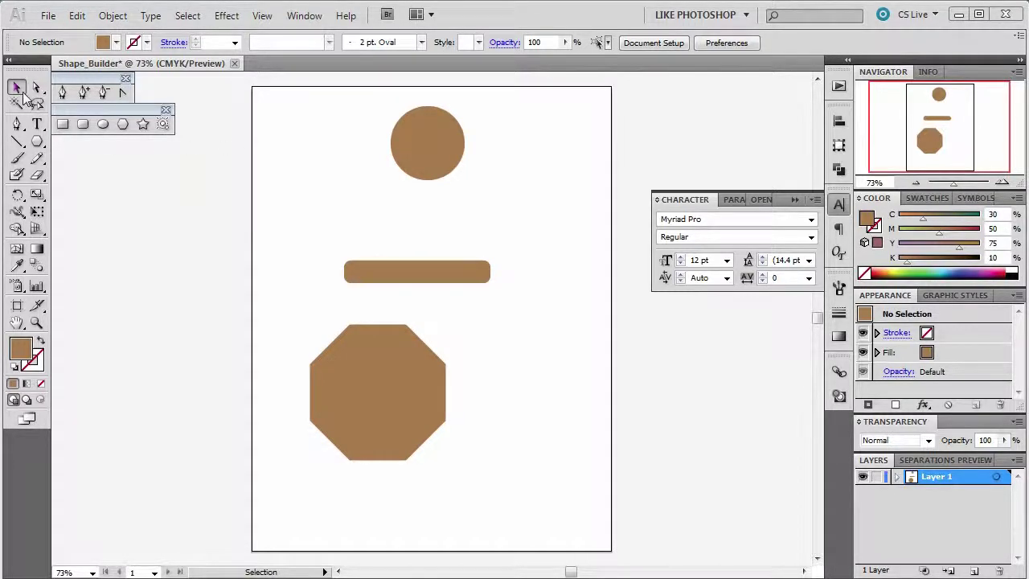
# Select the circle, bar and octagon together, finishing with Ctrl+A after trying Shift-click and marquee.
pyautogui.click(426, 146)
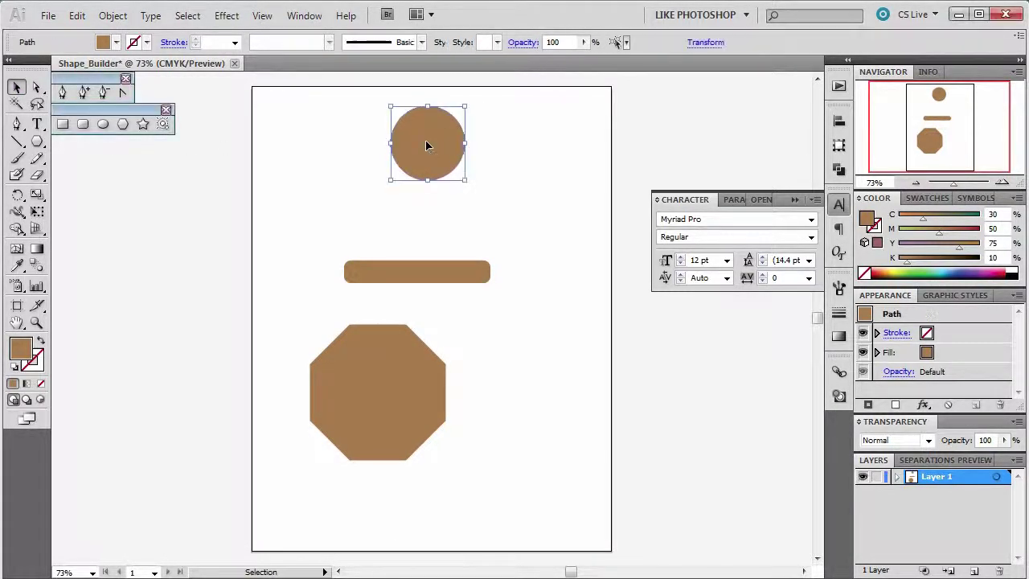
pyautogui.keyDown('shift'); pyautogui.click(426, 271); pyautogui.keyUp('shift')
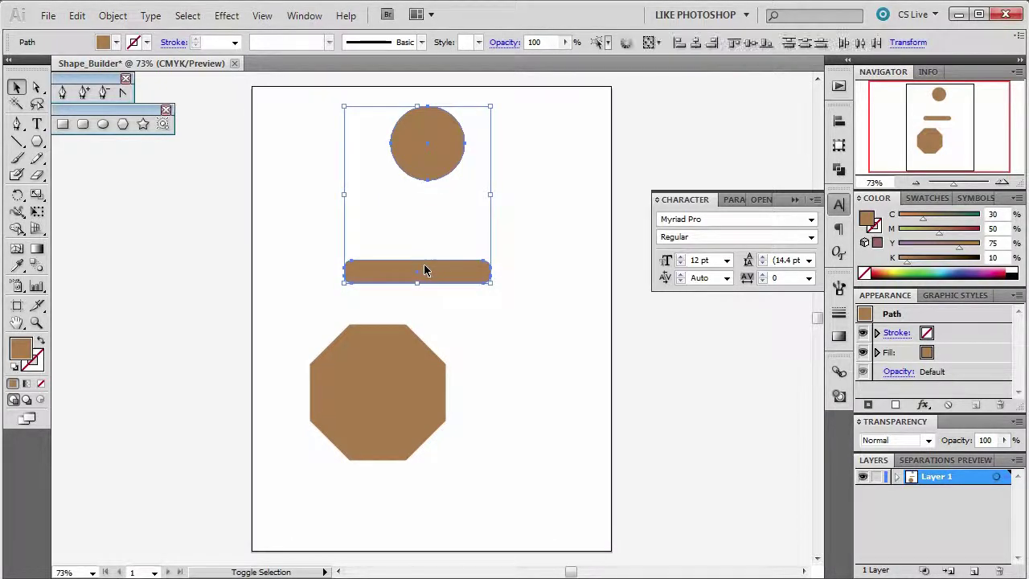
pyautogui.click(521, 279)
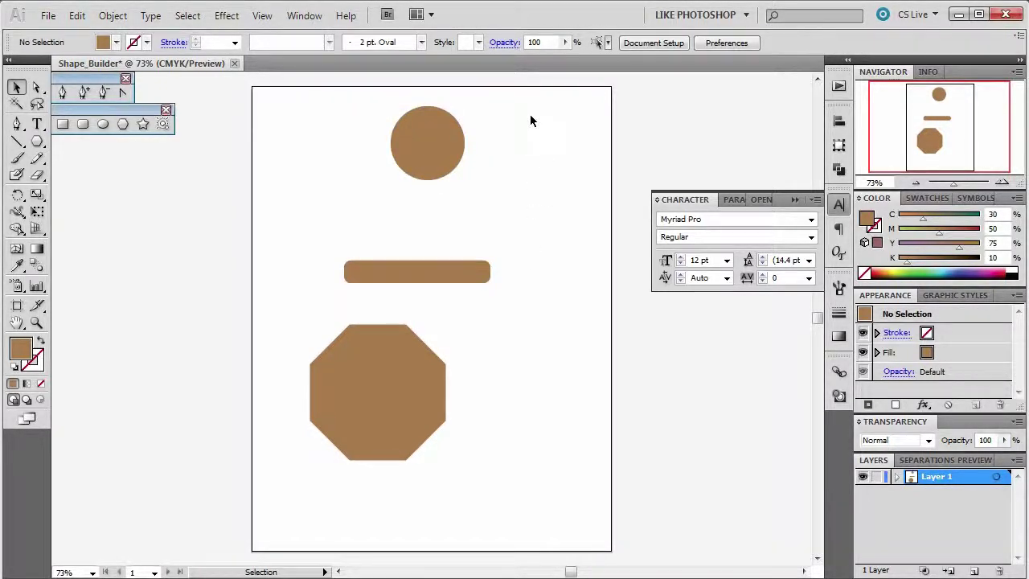
pyautogui.moveTo(530, 121); pyautogui.dragTo(282, 415)
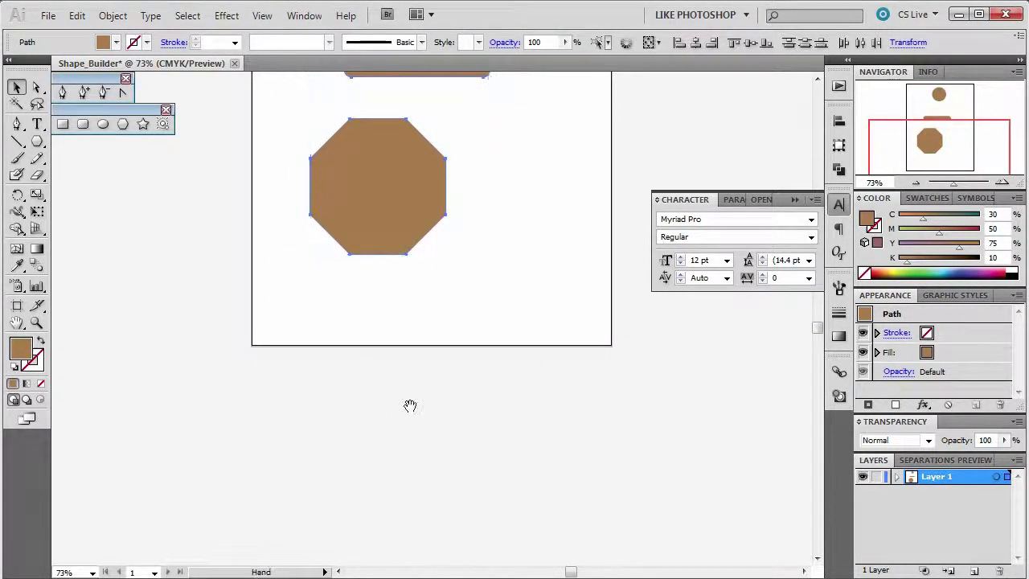
pyautogui.scroll(5, 408, 407)
pyautogui.scroll(2, 409, 406)
pyautogui.hotkey('ctrl', 'a')
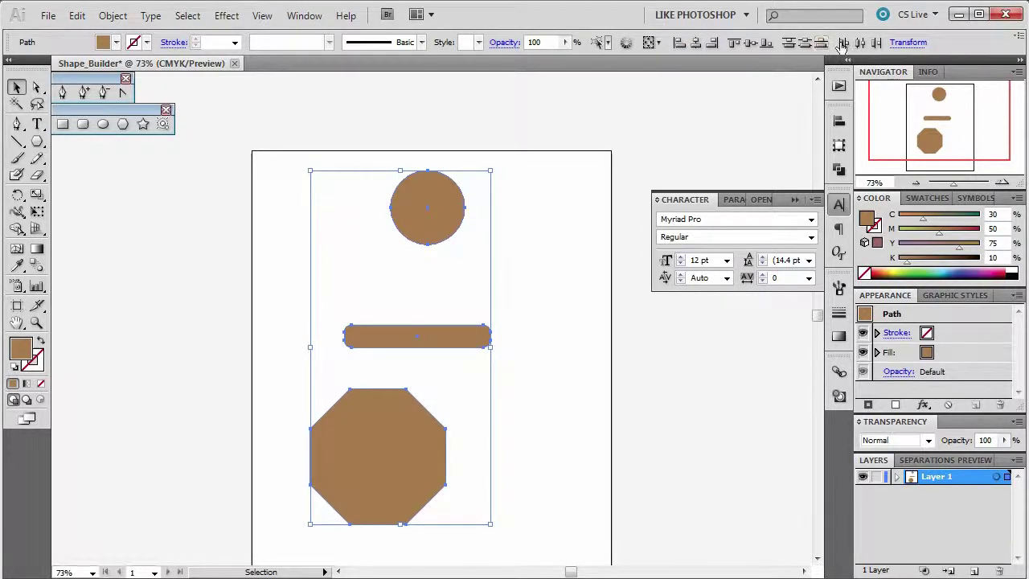
pyautogui.click(659, 43)
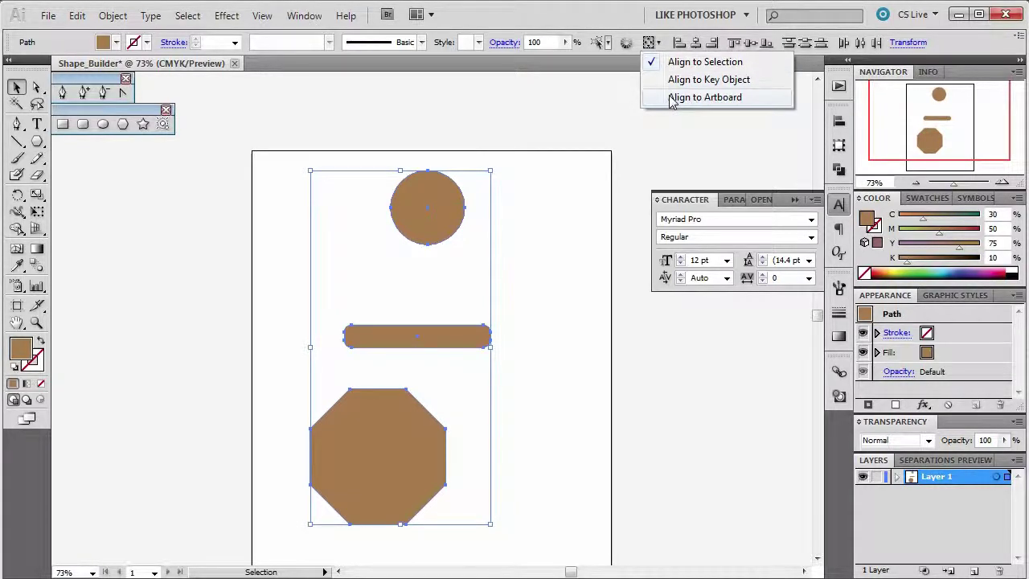
pyautogui.click(620, 20)
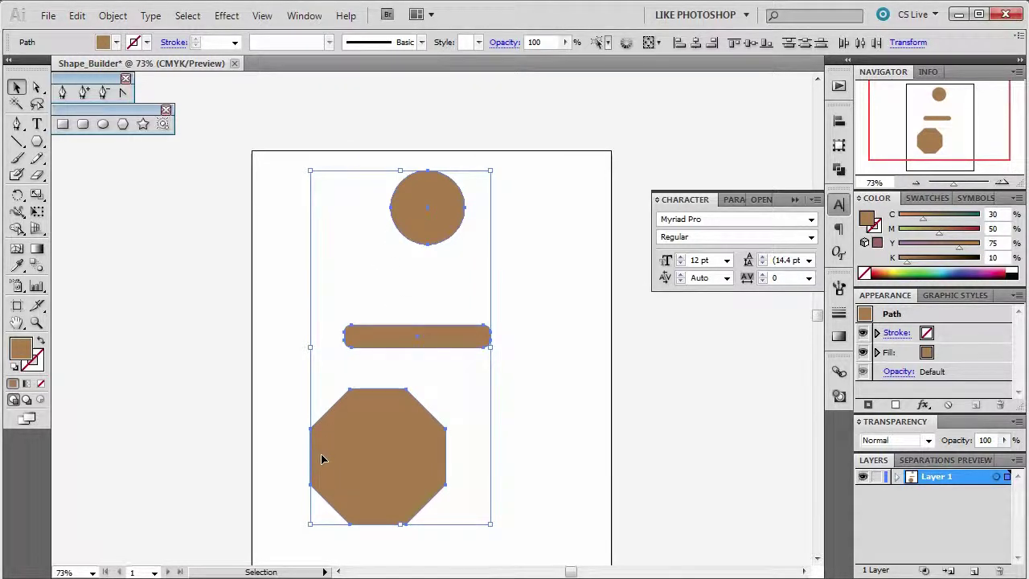
pyautogui.click(678, 42)
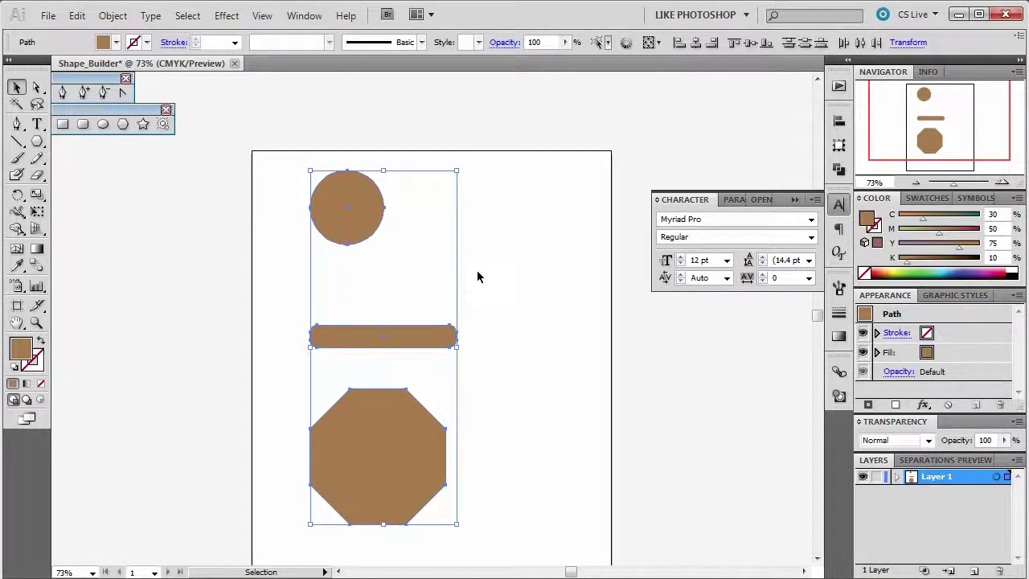
pyautogui.hotkey('ctrl', 'z')
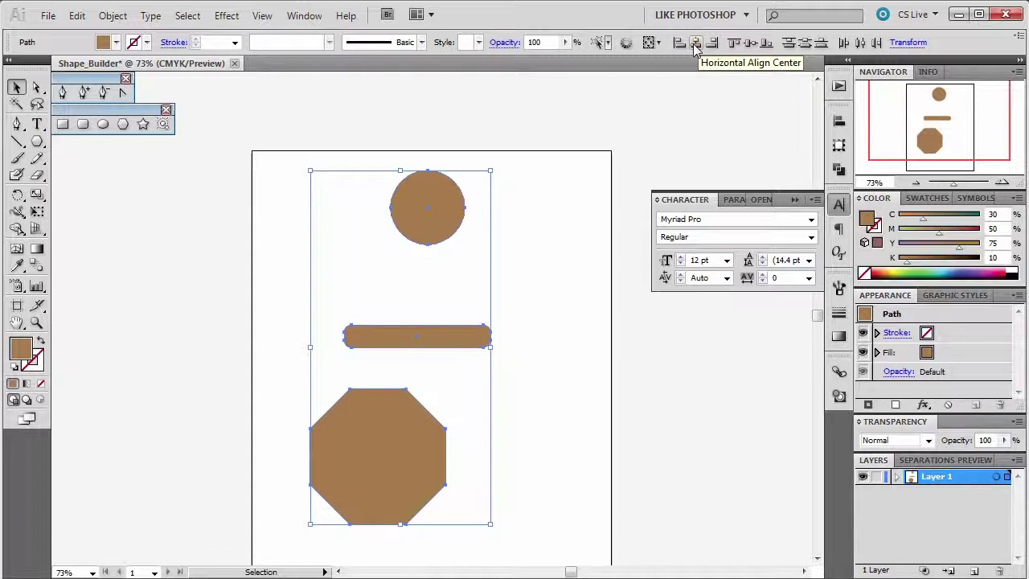
pyautogui.click(696, 44)
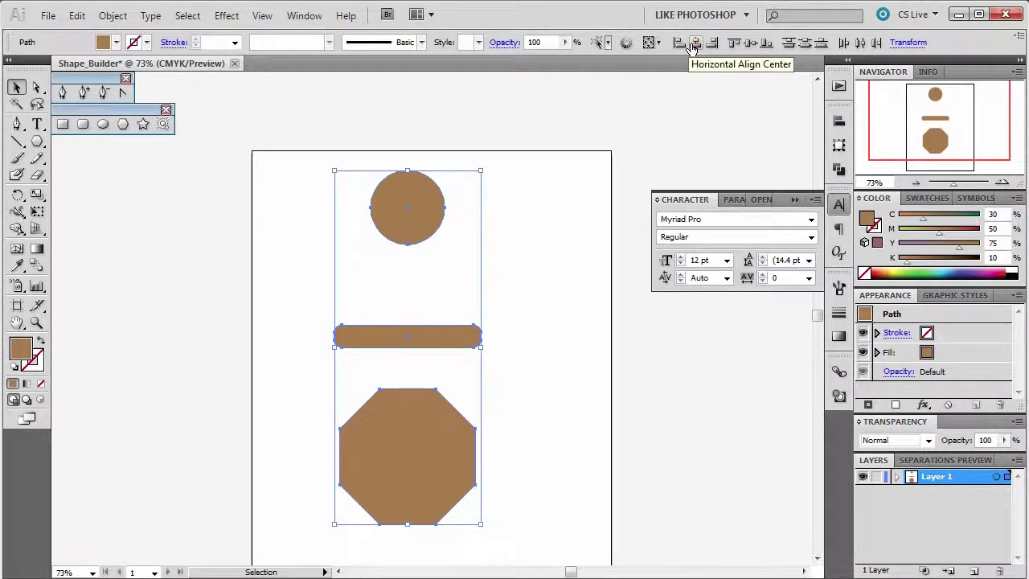
pyautogui.hotkey('ctrl', 'z')
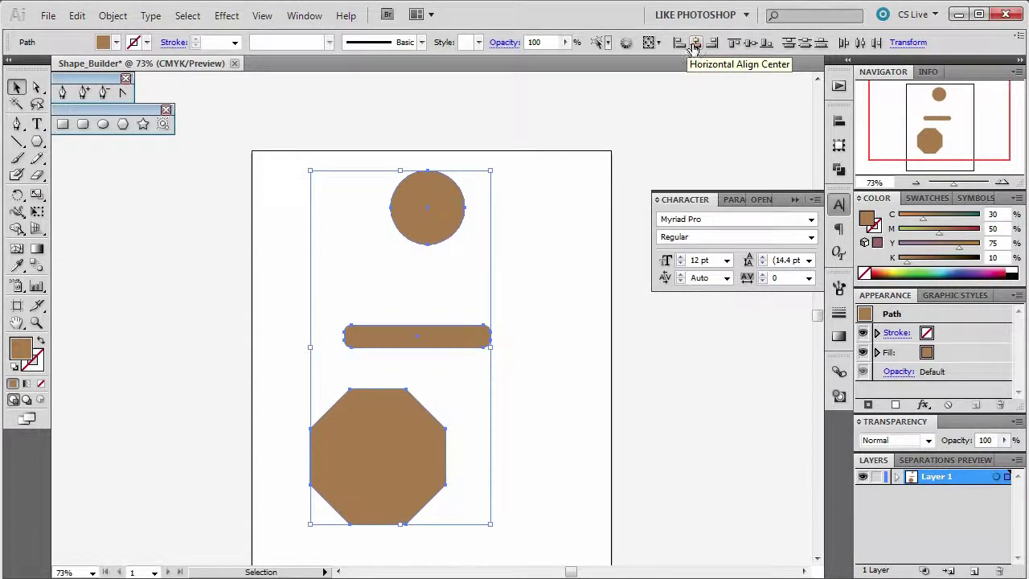
pyautogui.click(712, 44)
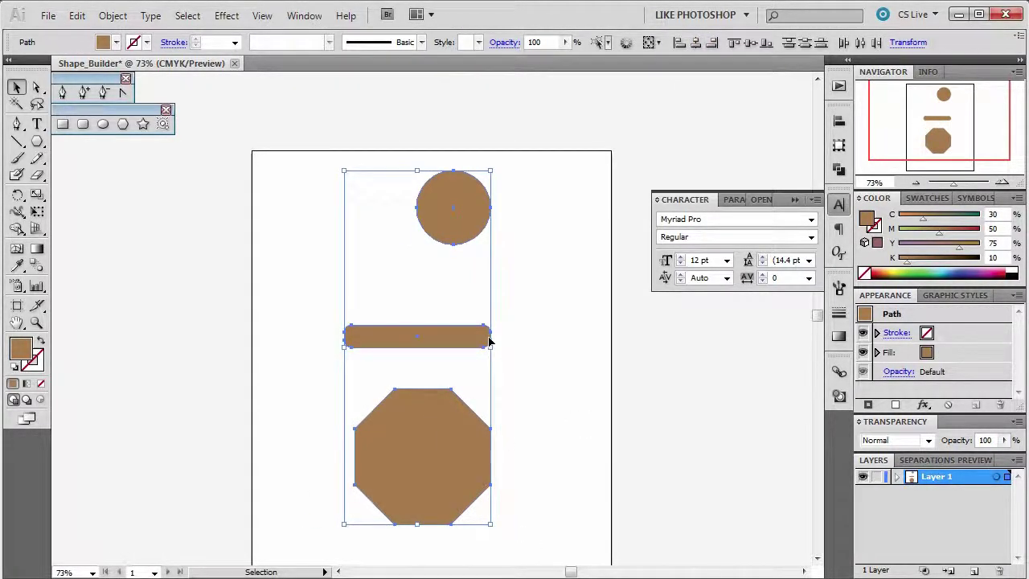
pyautogui.hotkey('ctrl', 'z')
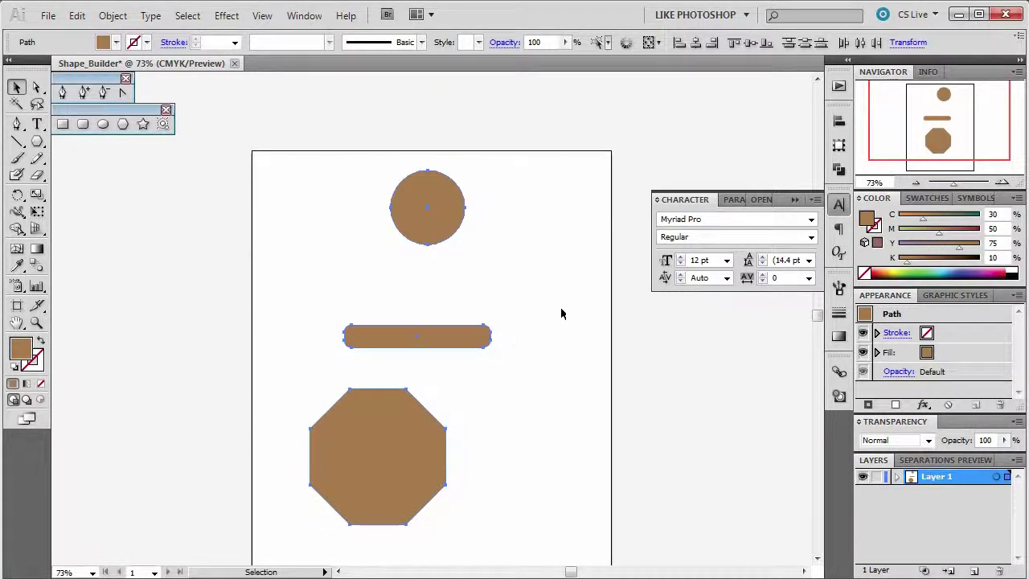
# Try Vertical Align Top, Center and Bottom on the shapes, undoing each one.
pyautogui.click(732, 44)
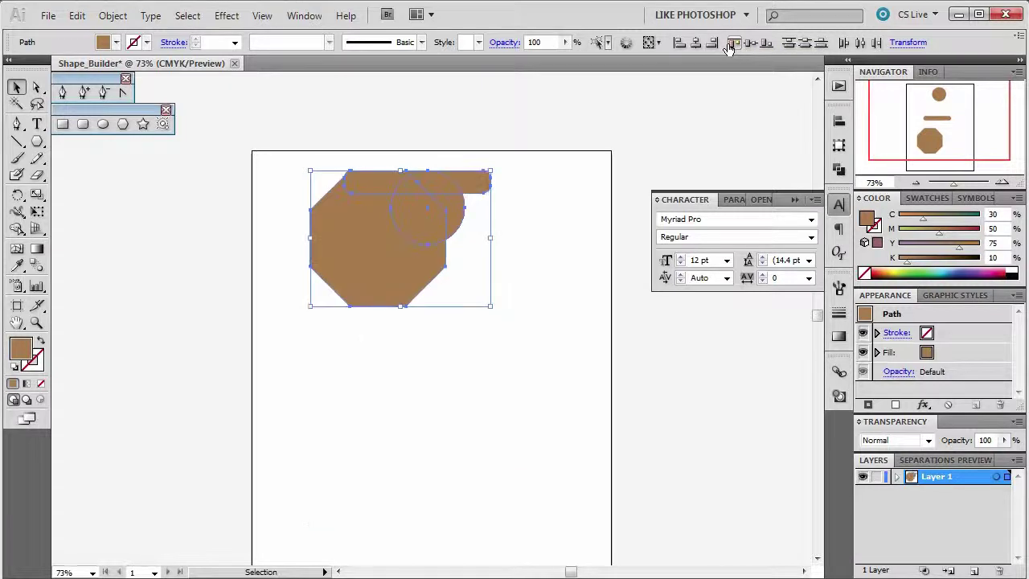
pyautogui.hotkey('ctrl', 'z')
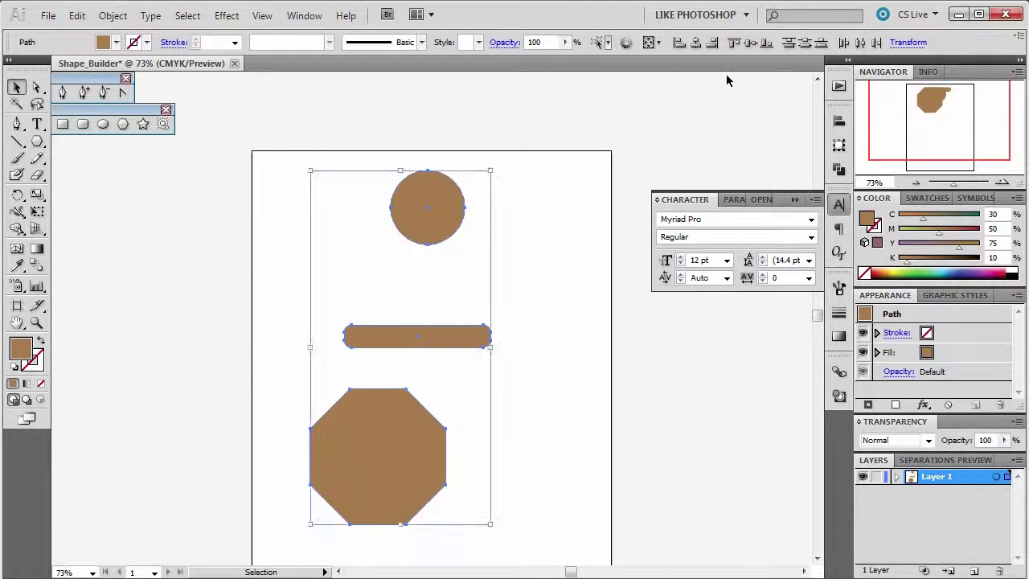
pyautogui.click(749, 44)
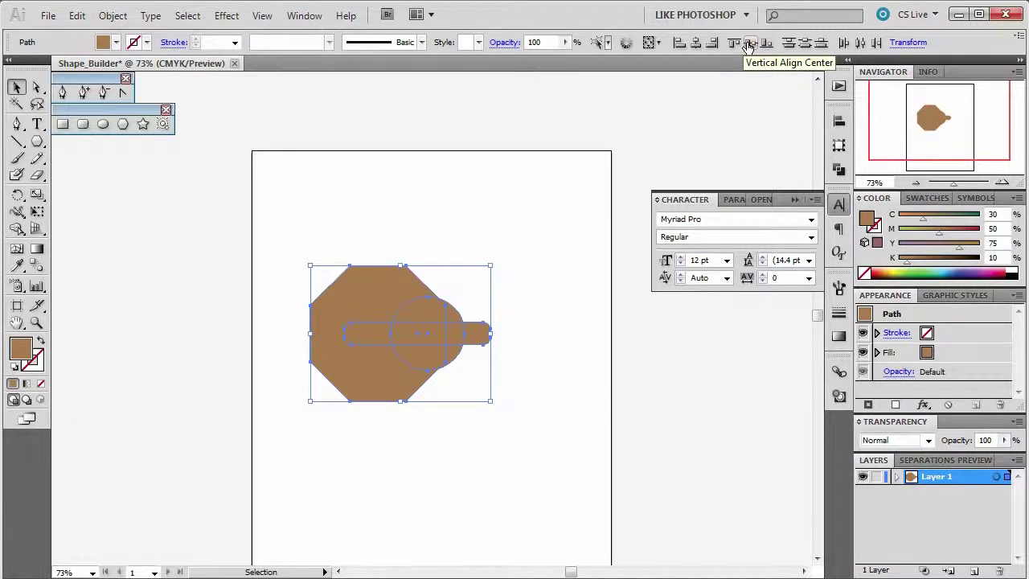
pyautogui.hotkey('ctrl', 'z')
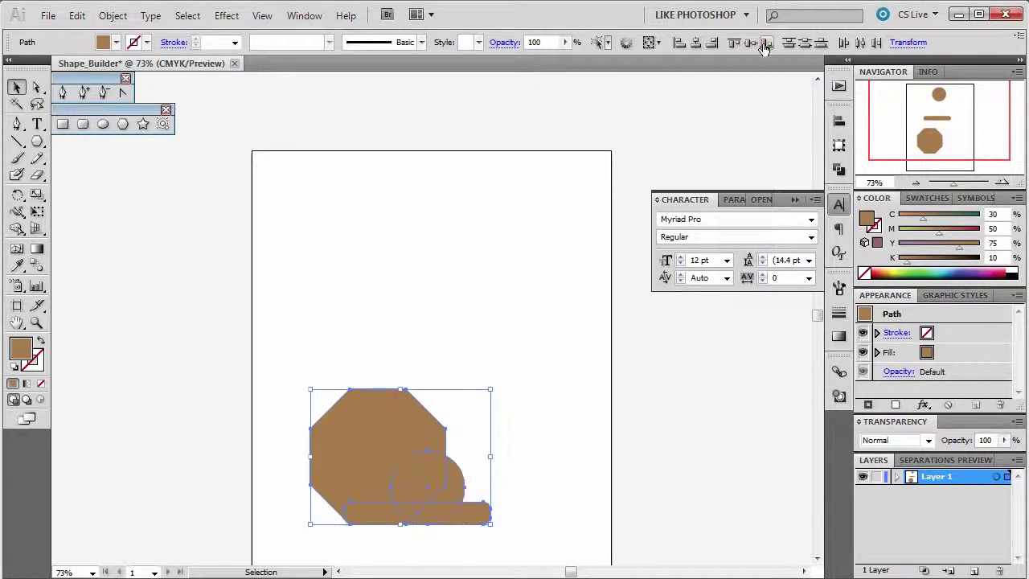
pyautogui.click(766, 45)
pyautogui.hotkey('ctrl', 'z')
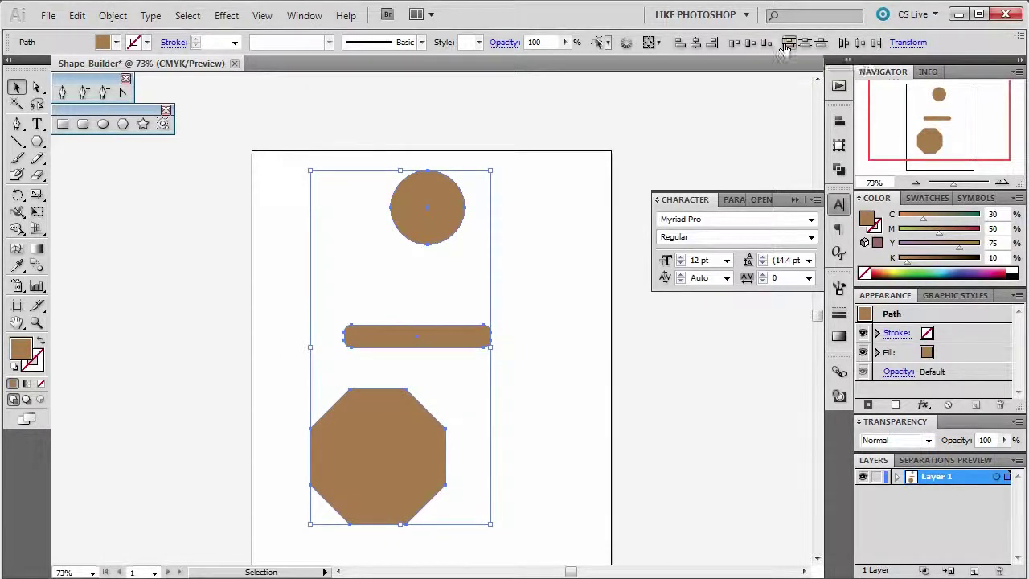
# Try the Vertical Distribute Top, Center and Bottom options, settling on Vertical Distribute Center.
pyautogui.click(787, 45)
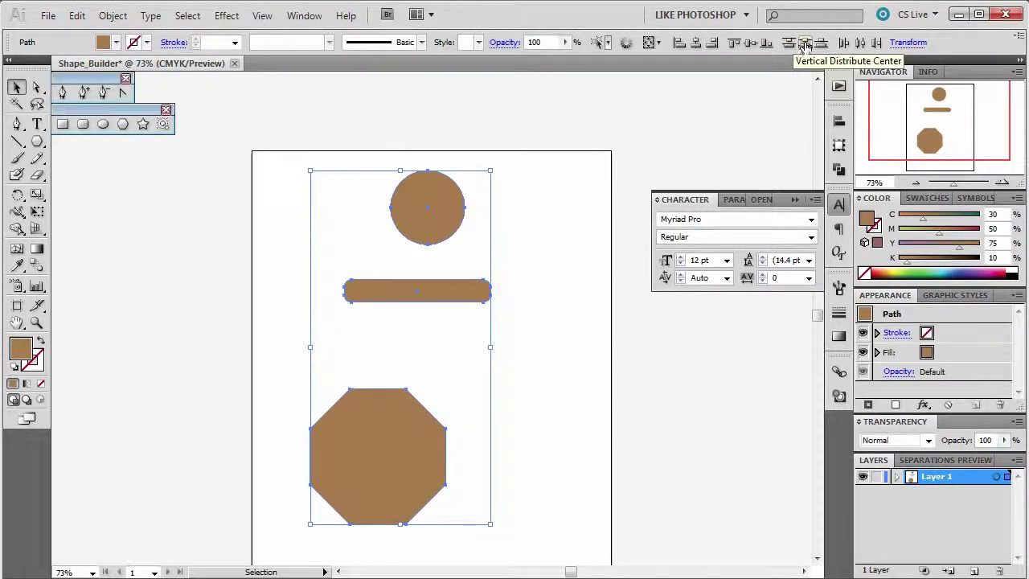
pyautogui.click(804, 44)
pyautogui.click(820, 44)
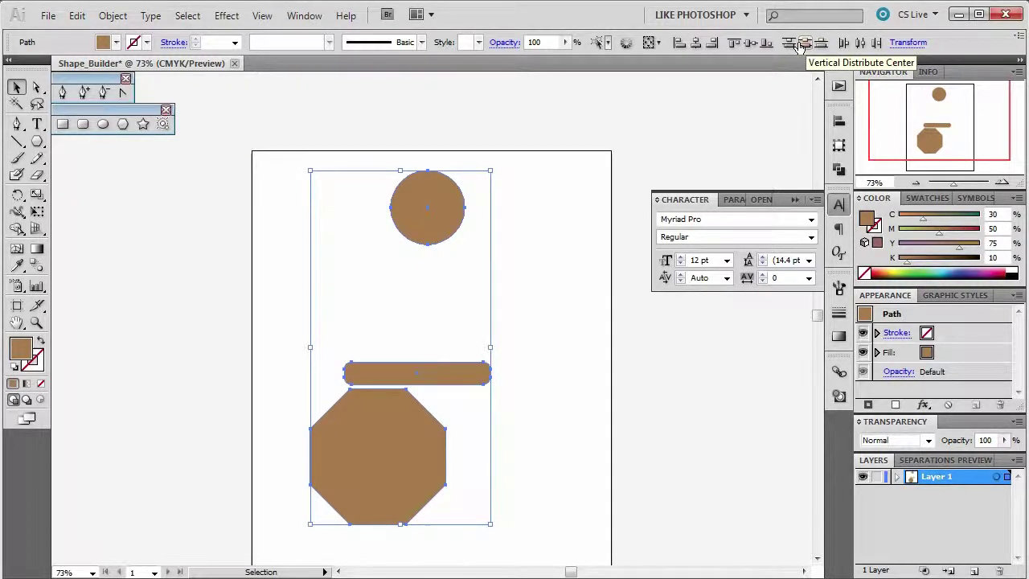
pyautogui.click(804, 45)
pyautogui.click(788, 44)
pyautogui.click(804, 44)
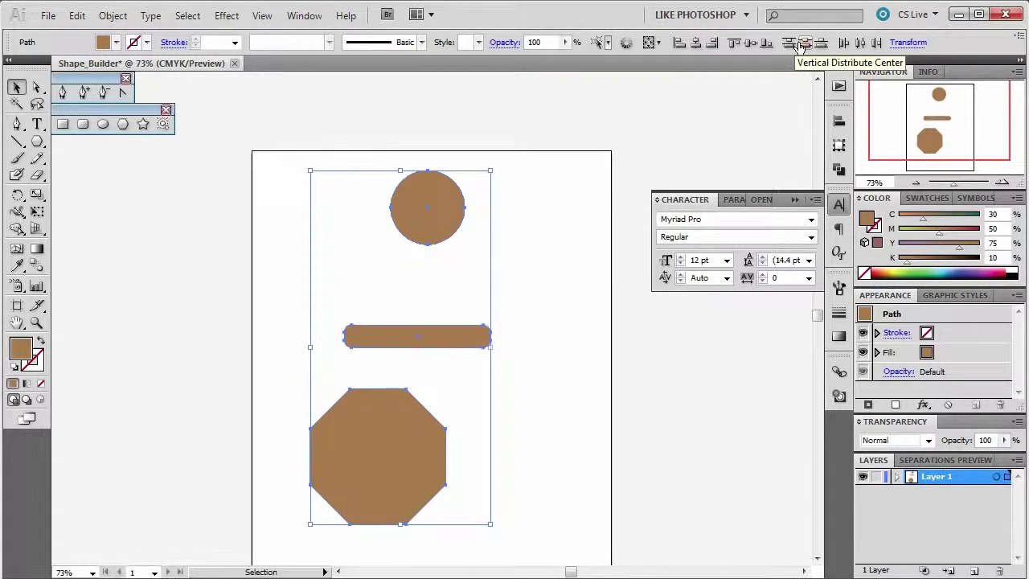
# Try Horizontal Distribute Left, Center and Right, finishing with Horizontal Distribute Center.
pyautogui.click(842, 44)
pyautogui.click(860, 44)
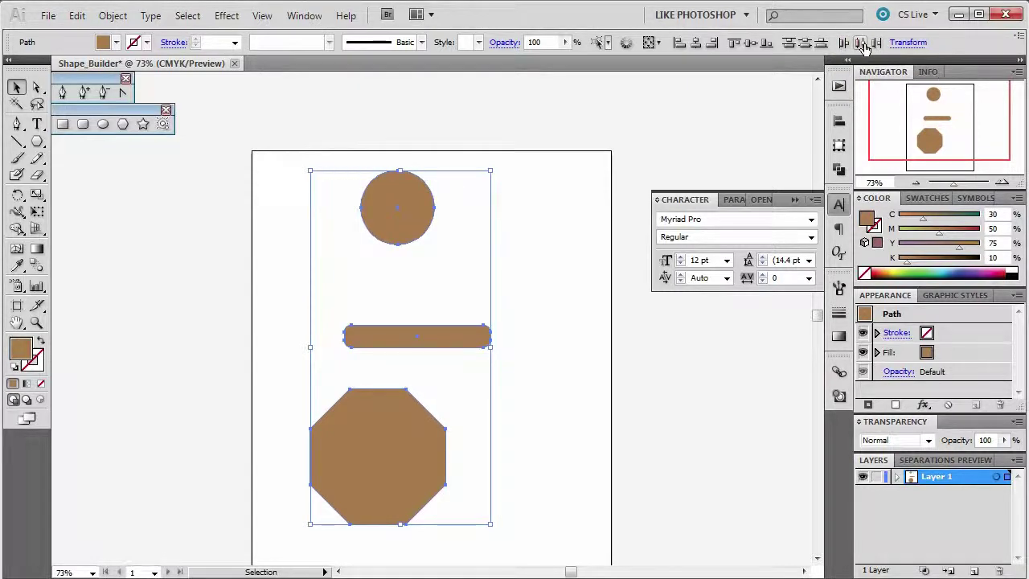
pyautogui.click(877, 42)
pyautogui.click(858, 44)
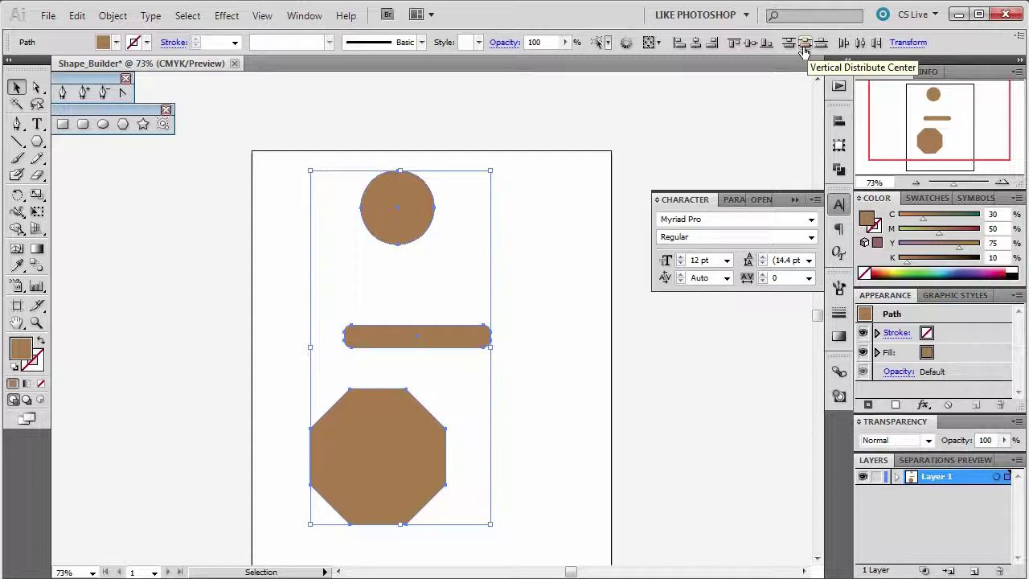
# Set Align To Artboard, test Horizontal Align Left and Vertical Align Top, then undo both.
pyautogui.click(655, 45)
pyautogui.click(670, 97)
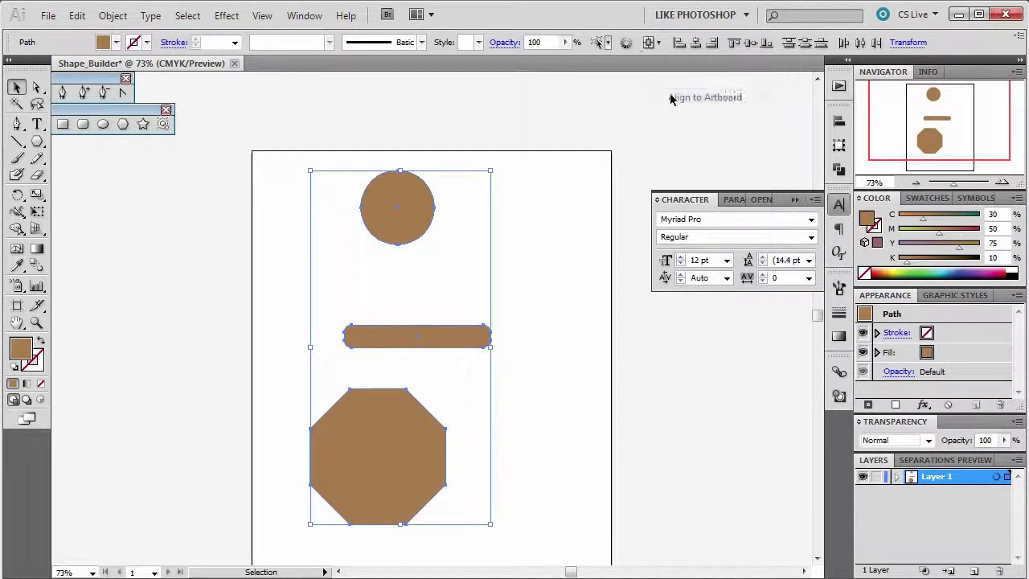
pyautogui.click(680, 42)
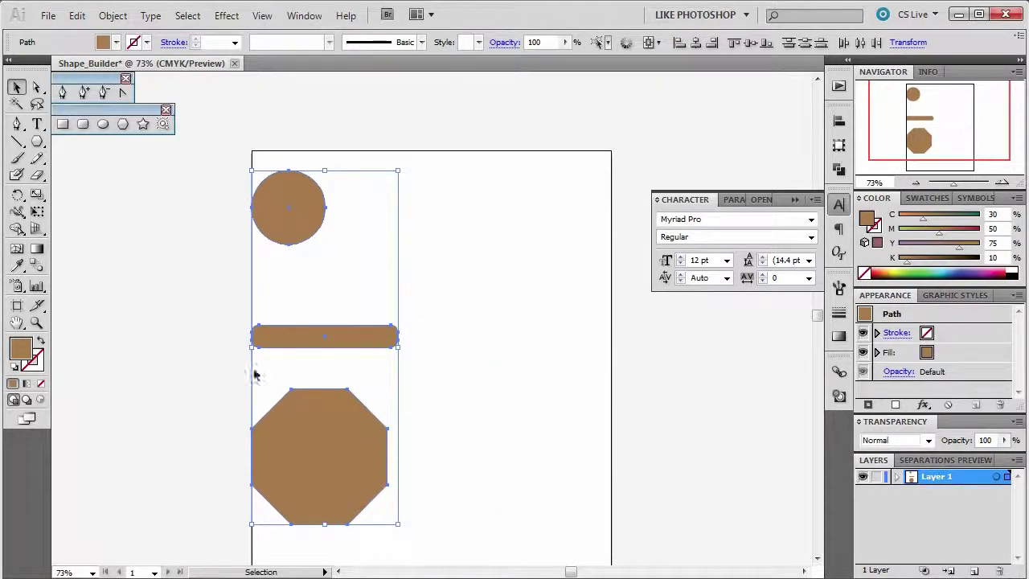
pyautogui.click(735, 45)
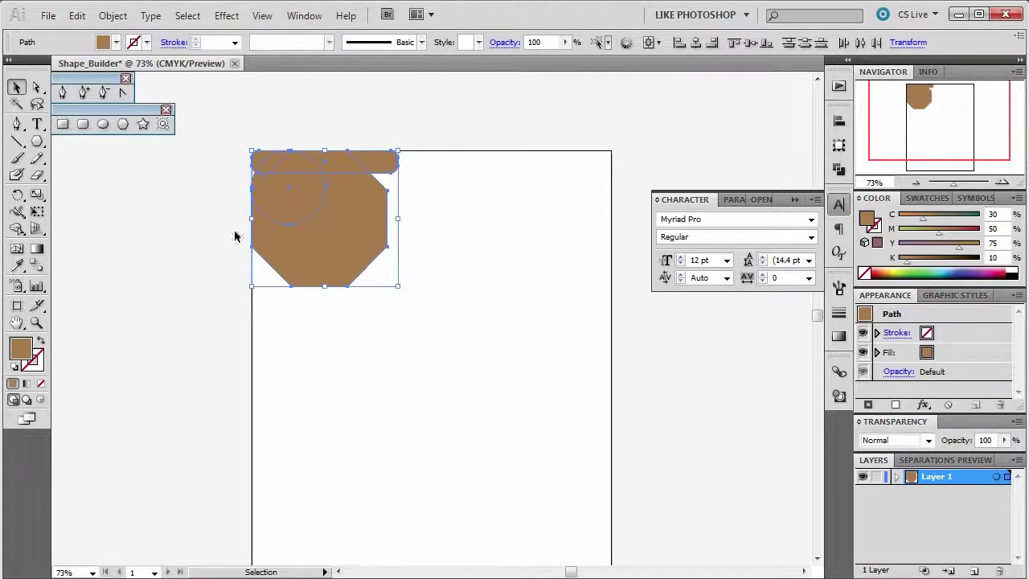
pyautogui.hotkey('ctrl', 'z')
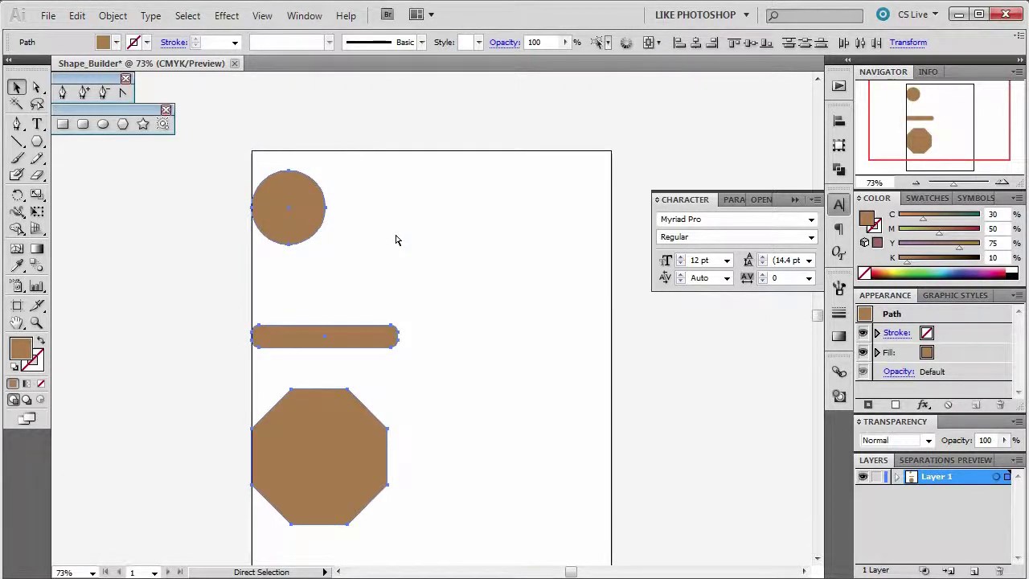
pyautogui.hotkey('ctrl', 'z')
# Alt-drag copies of the top circle sideways into a row of four, then marquee-select them.
pyautogui.press('v')
pyautogui.click(574, 259)
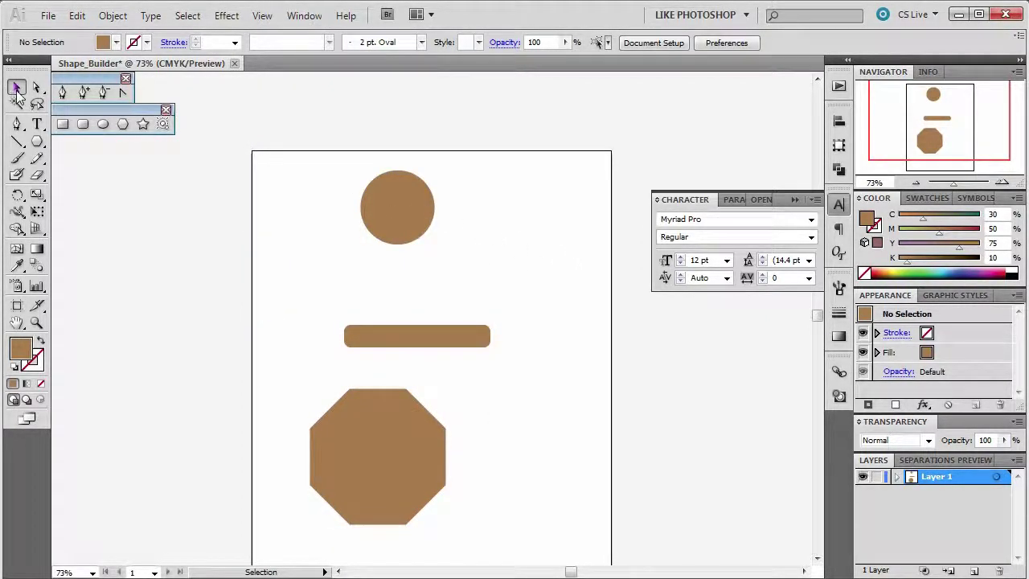
pyautogui.click(395, 208)
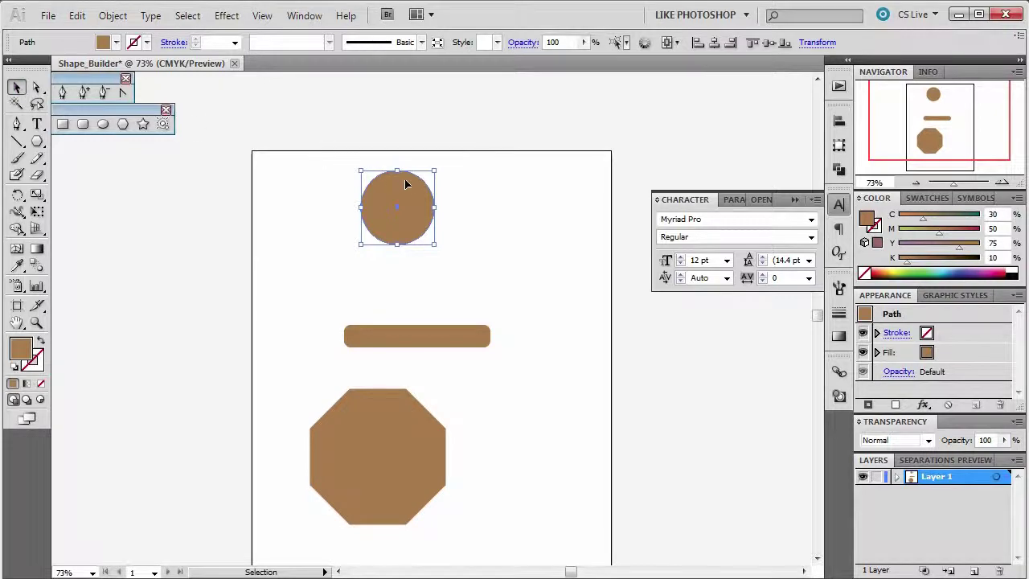
pyautogui.moveTo(404, 189); pyautogui.dragTo(604, 201)
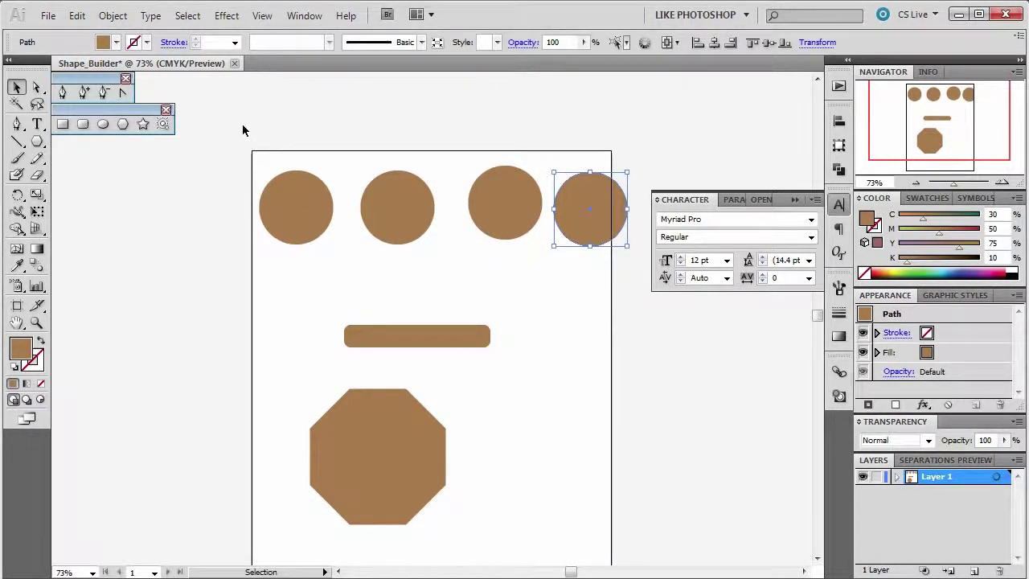
pyautogui.moveTo(245, 127); pyautogui.dragTo(611, 229)
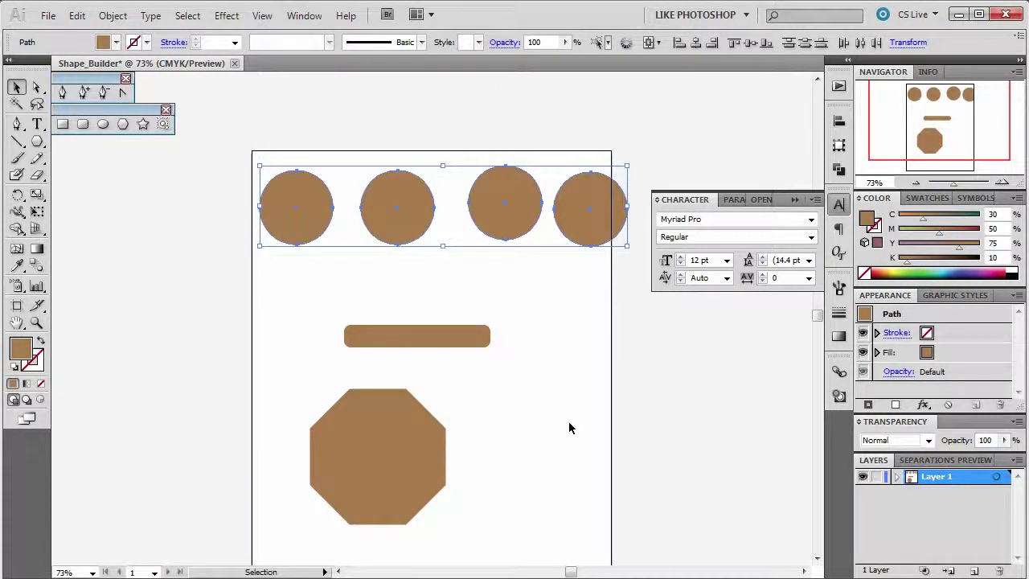
# Vertically centre the four circles, move the row back to the artboard top, and distribute them horizontally.
pyautogui.click(749, 44)
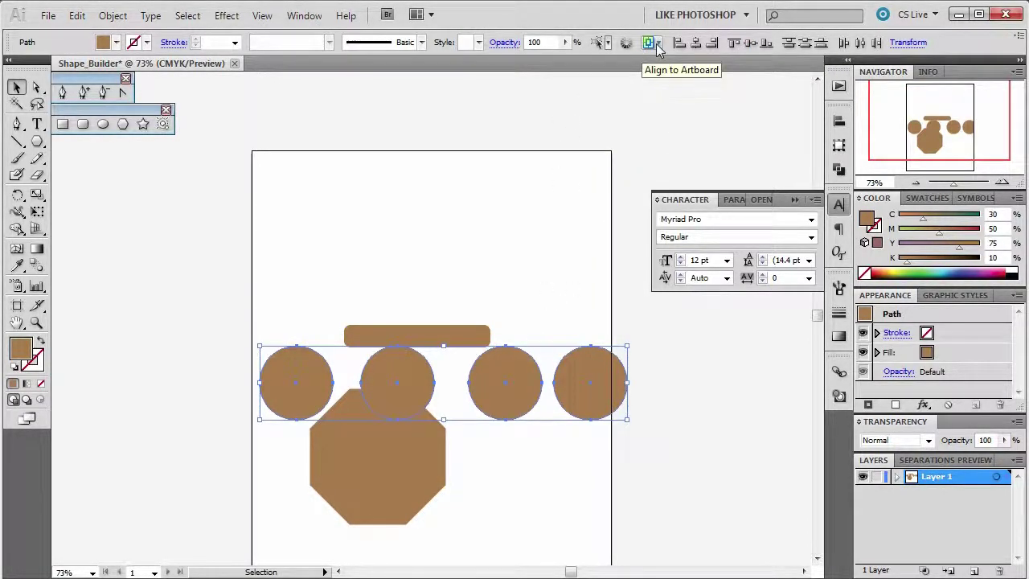
pyautogui.moveTo(527, 375); pyautogui.dragTo(520, 232)
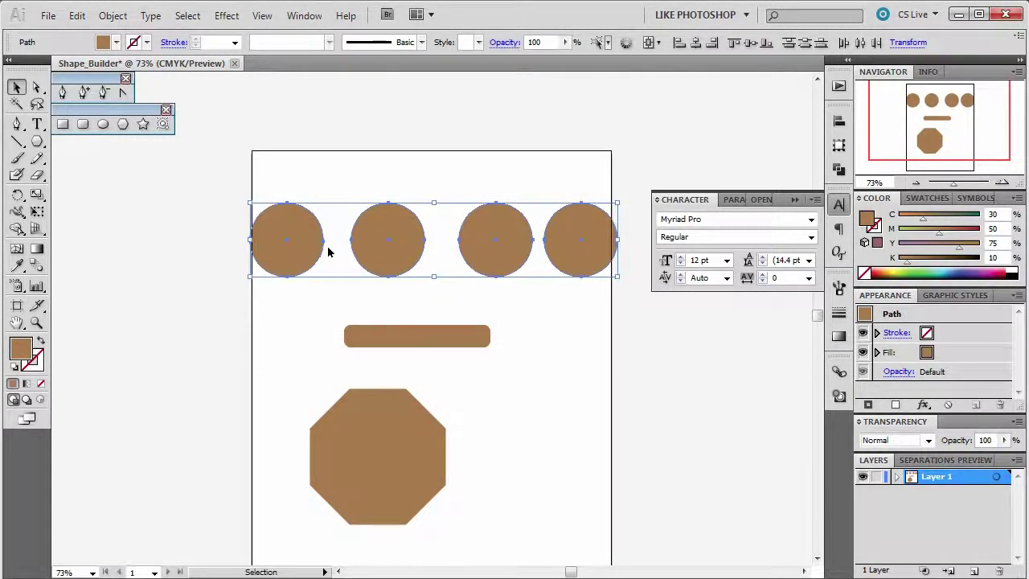
pyautogui.click(860, 44)
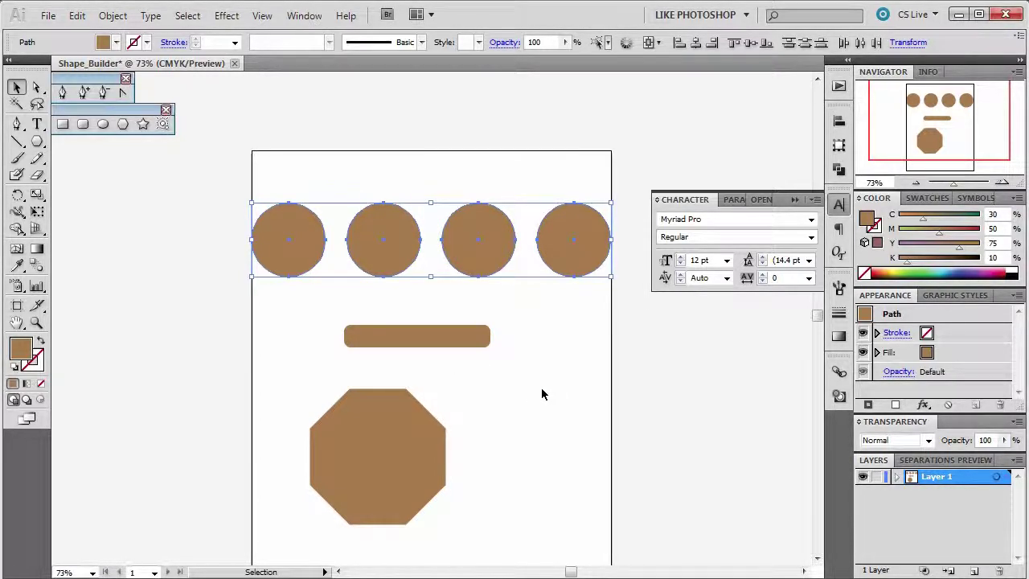
pyautogui.moveTo(215, 148); pyautogui.dragTo(650, 382)
# Apply Vertical Align Center to all the shapes so they sit in one row.
pyautogui.scroll(6, 537, 404)
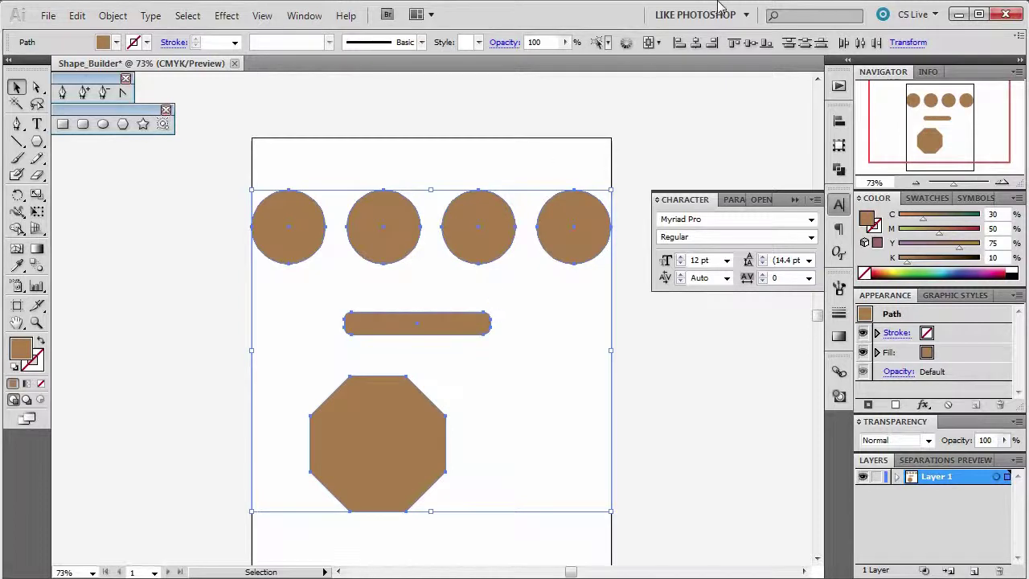
pyautogui.click(748, 45)
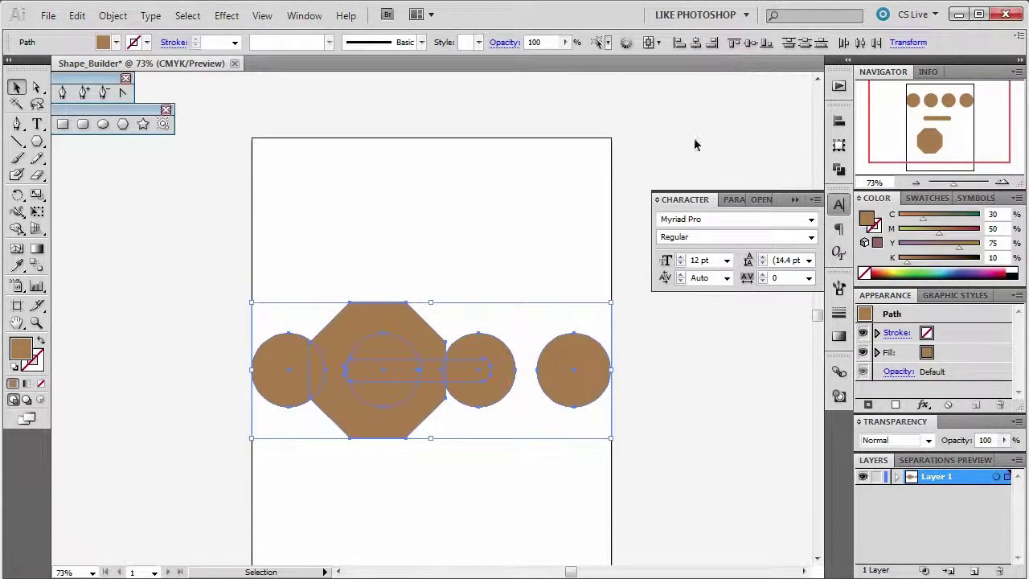
pyautogui.click(435, 121)
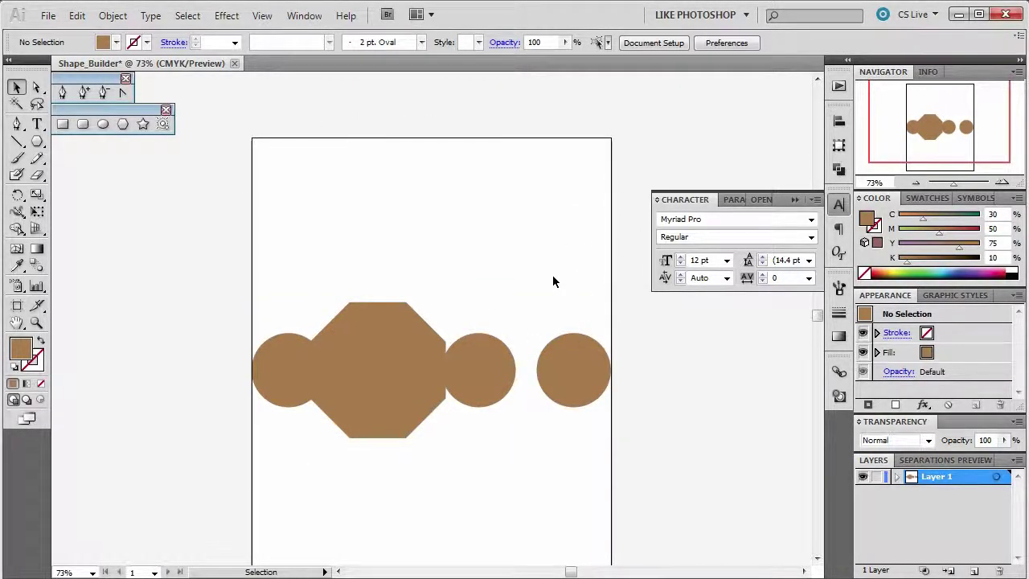
# Check each shape individually, ending with the left circle and octagon selected.
pyautogui.click(269, 365)
pyautogui.click(358, 377)
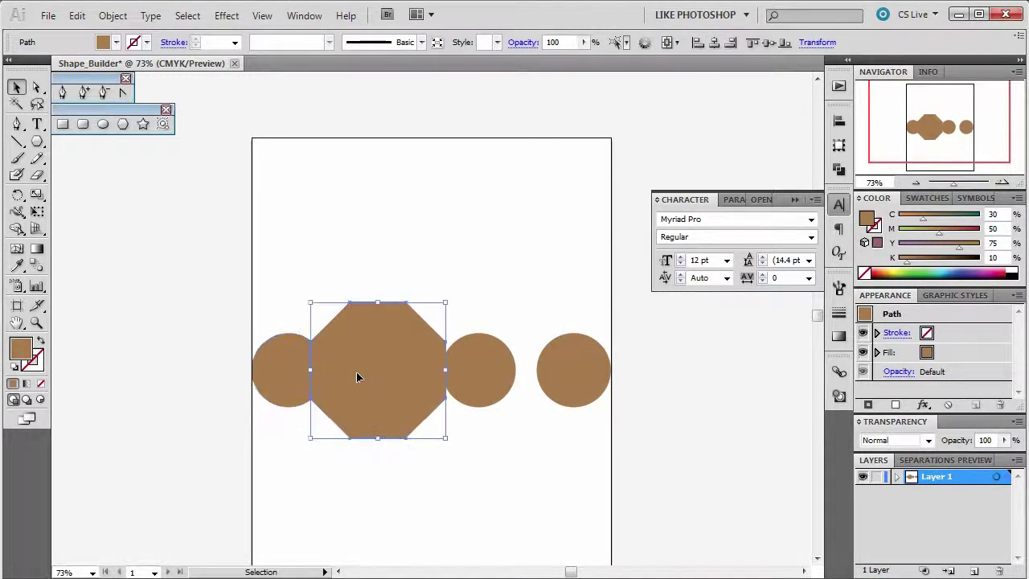
pyautogui.click(458, 370)
pyautogui.click(554, 366)
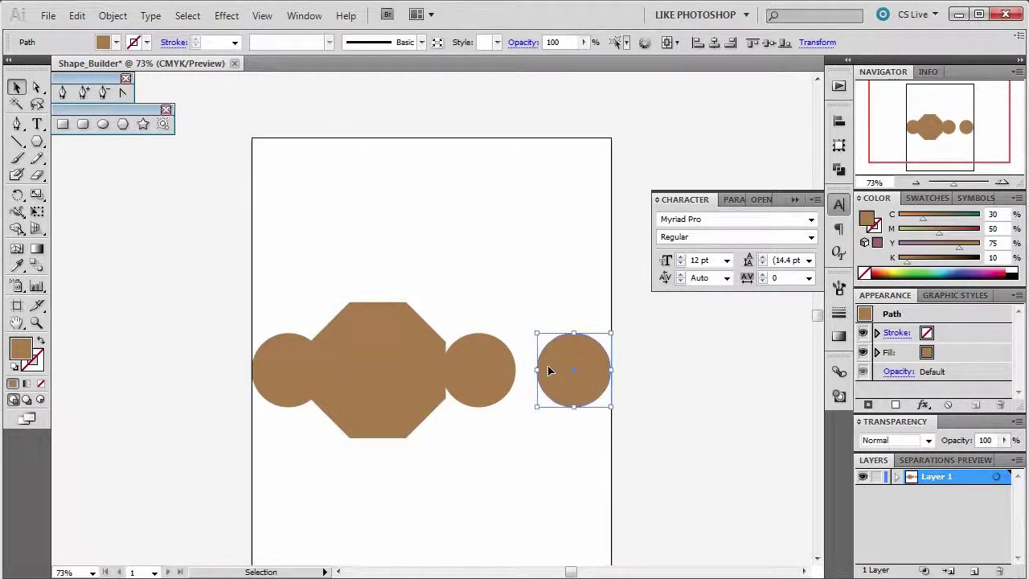
pyautogui.click(498, 348)
pyautogui.click(496, 307)
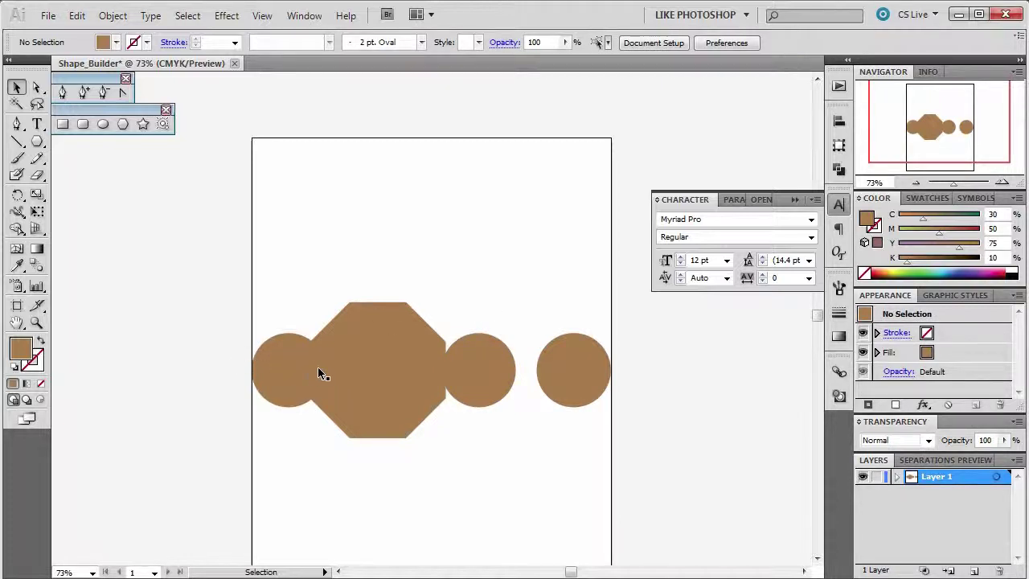
pyautogui.click(283, 355)
pyautogui.keyDown('shift'); pyautogui.click(348, 341); pyautogui.keyUp('shift')
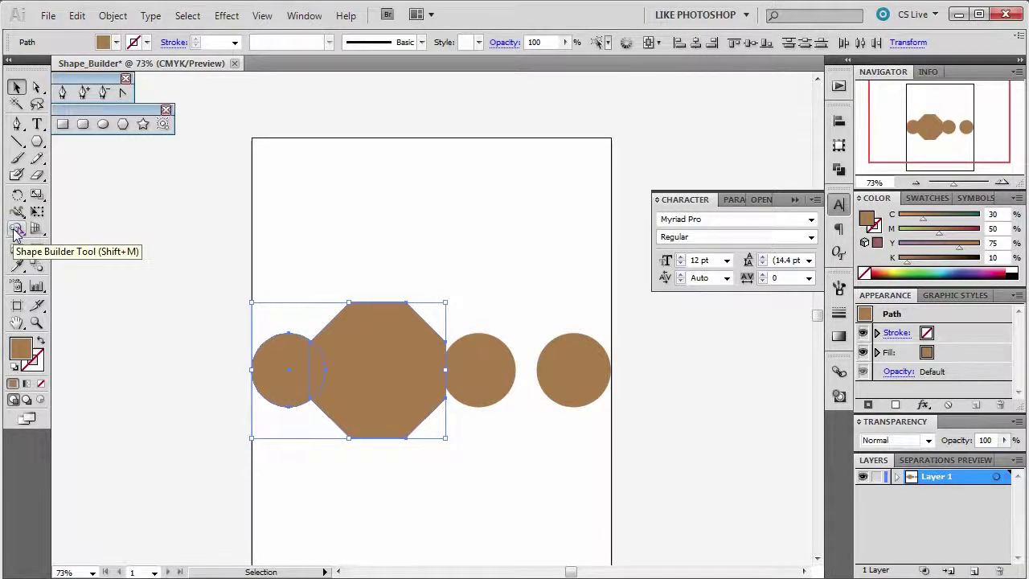
# Use the Shape Builder Tool to drag from the left circle into the octagon.
pyautogui.click(16, 230)
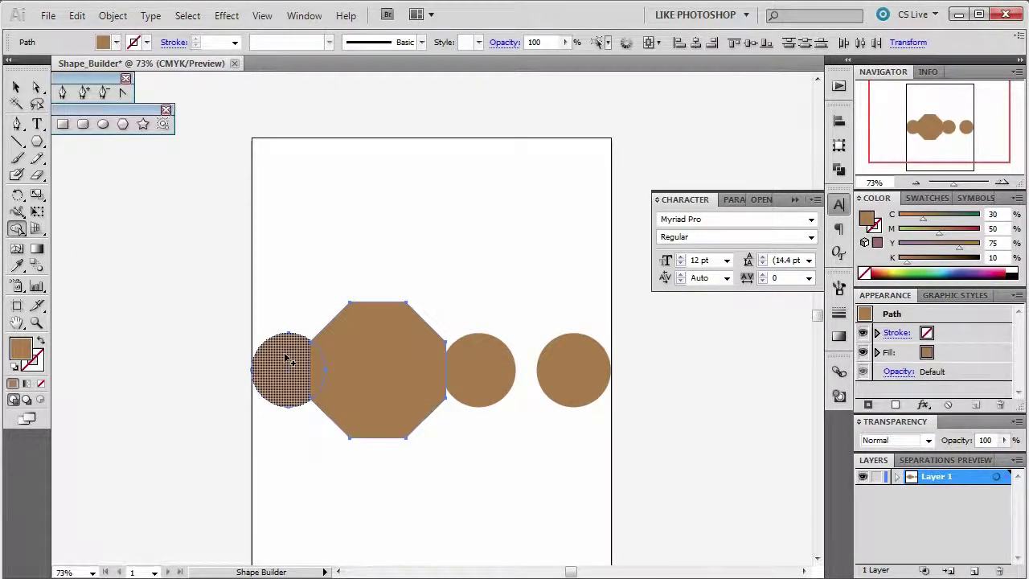
pyautogui.moveTo(287, 358)
pyautogui.mouseDown()
pyautogui.moveTo(323, 362)
pyautogui.moveTo(291, 362)
pyautogui.moveTo(303, 368)
pyautogui.mouseUp()
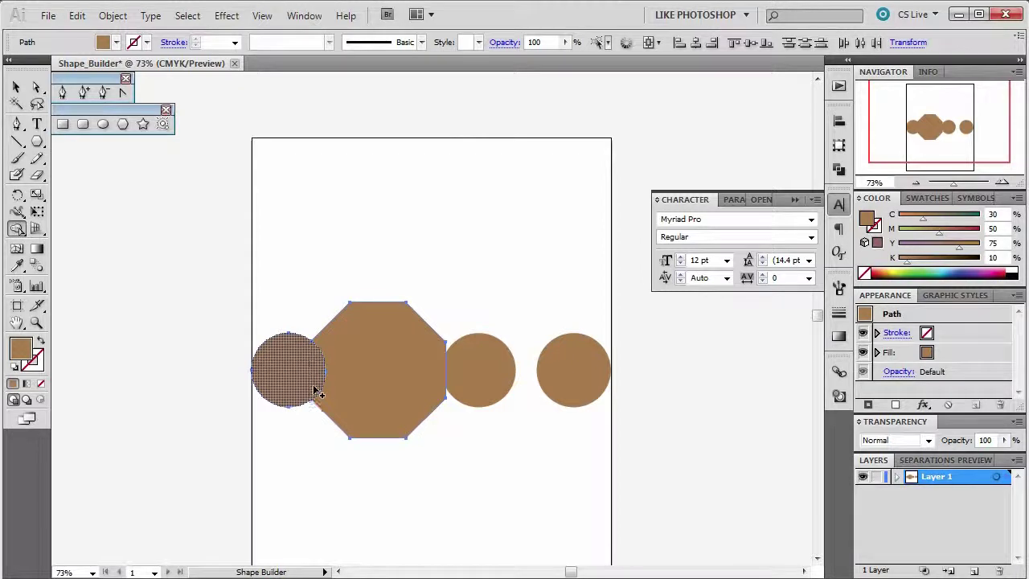
pyautogui.moveTo(300, 367); pyautogui.dragTo(352, 363)
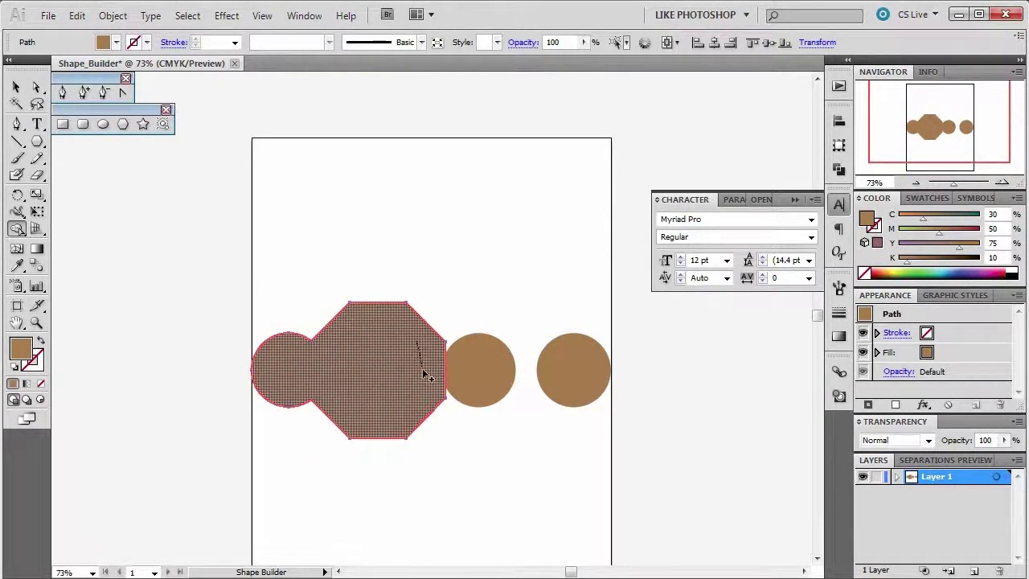
# Select the bar and merged octagon shape, then Shape Builder-drag to merge the bar in.
pyautogui.click(16, 87)
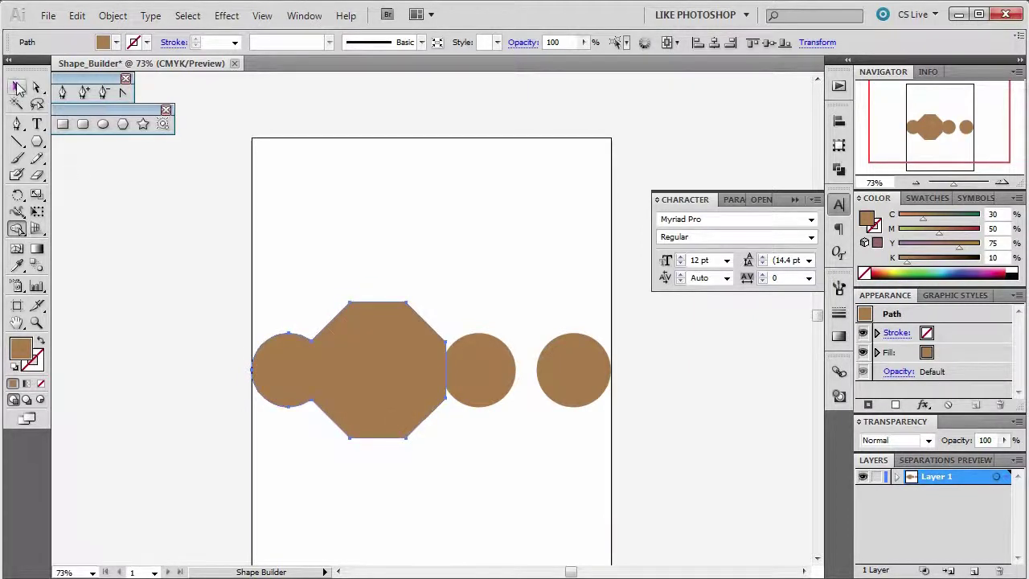
pyautogui.click(247, 254)
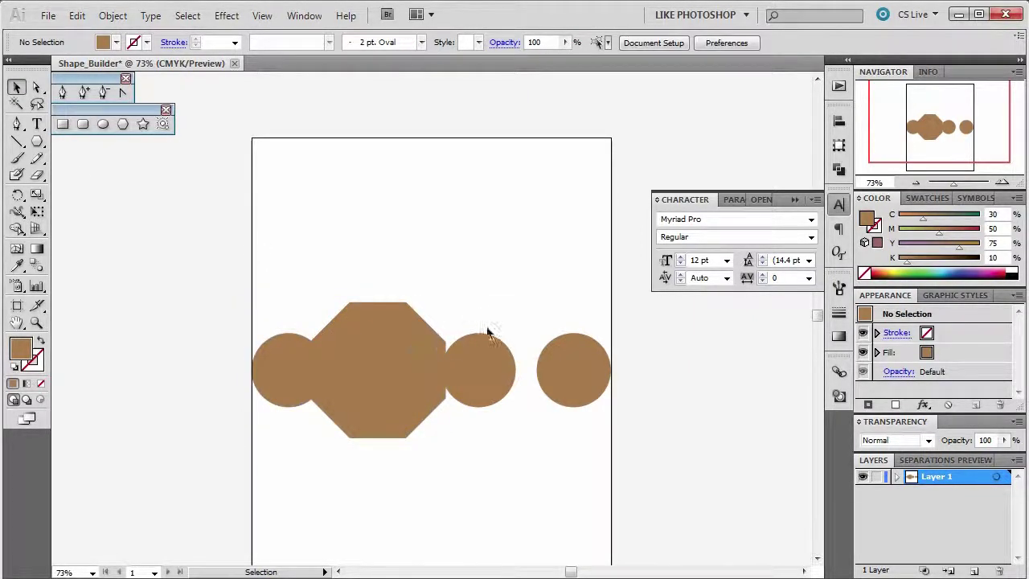
pyautogui.click(397, 363)
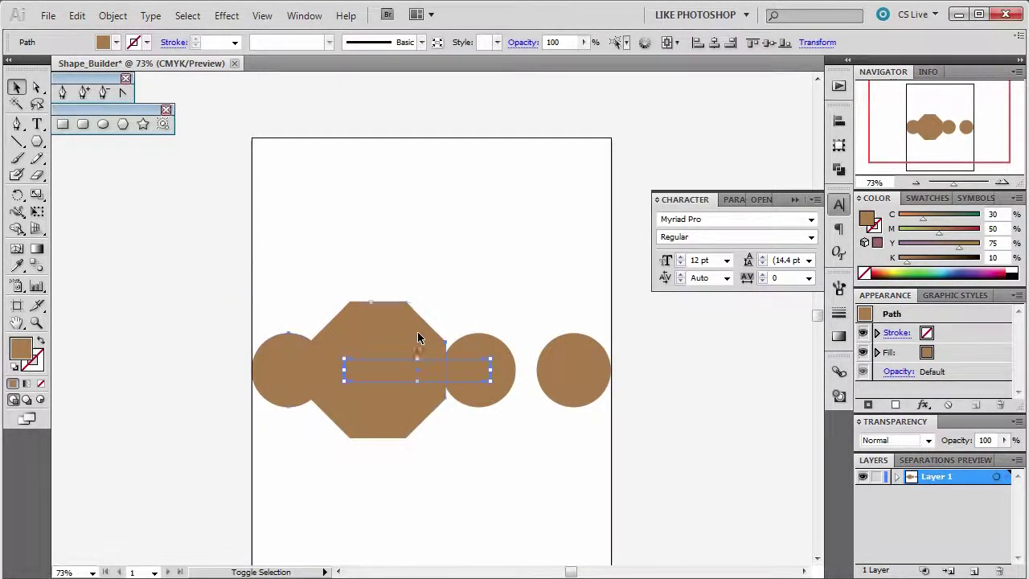
pyautogui.keyDown('shift'); pyautogui.click(418, 338); pyautogui.keyUp('shift')
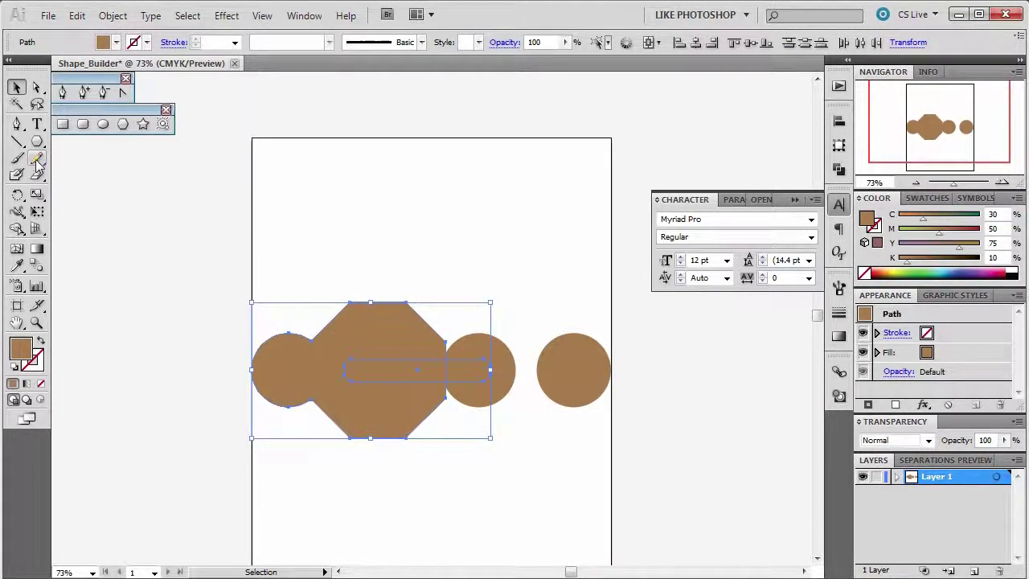
pyautogui.click(18, 229)
pyautogui.moveTo(385, 331)
pyautogui.mouseDown()
pyautogui.moveTo(402, 373)
pyautogui.moveTo(474, 370)
pyautogui.mouseUp()
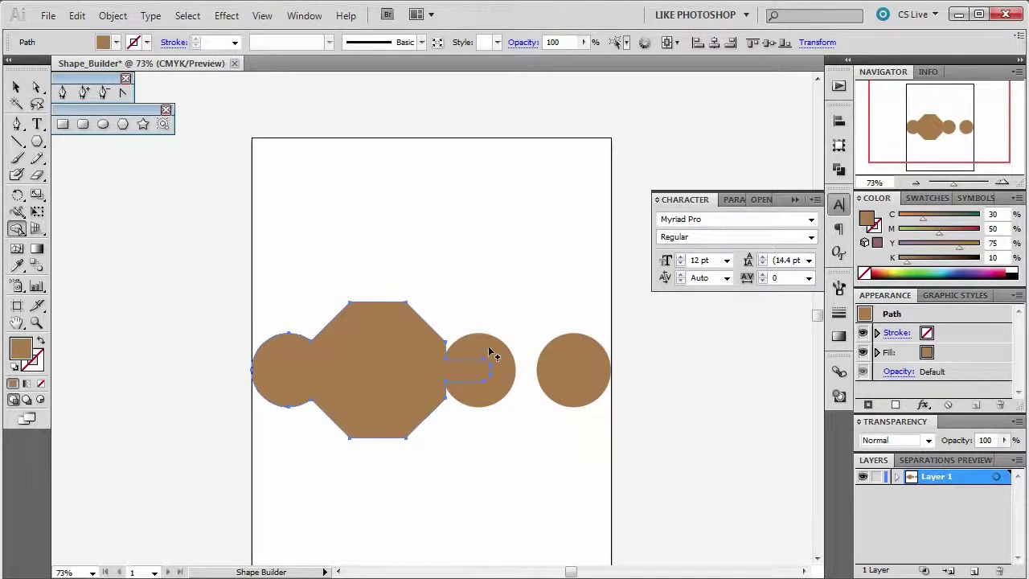
# Select the combined shape with the middle circle and Shape Builder-merge the circle in.
pyautogui.click(19, 89)
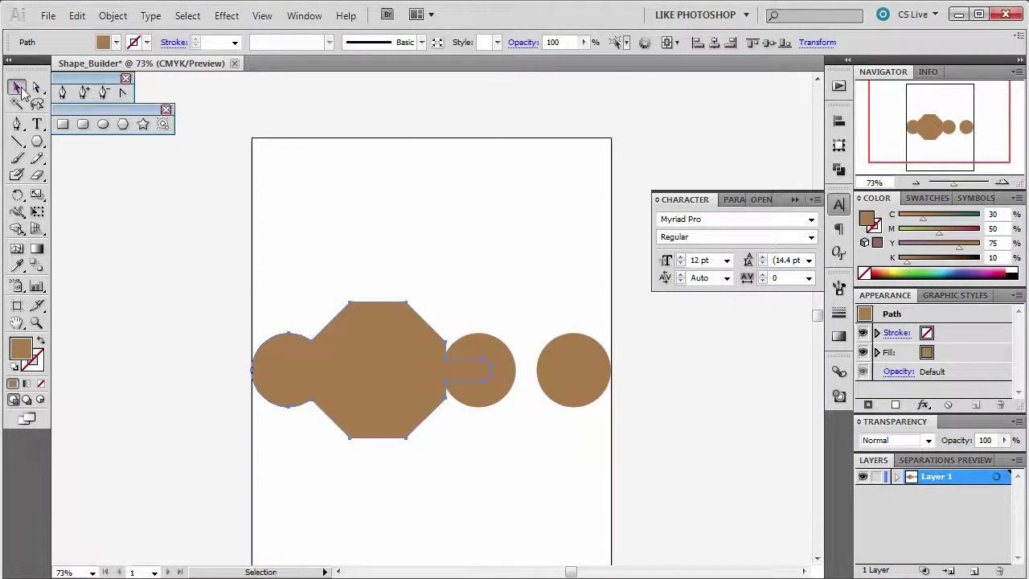
pyautogui.keyDown('shift'); pyautogui.click(495, 354); pyautogui.keyUp('shift')
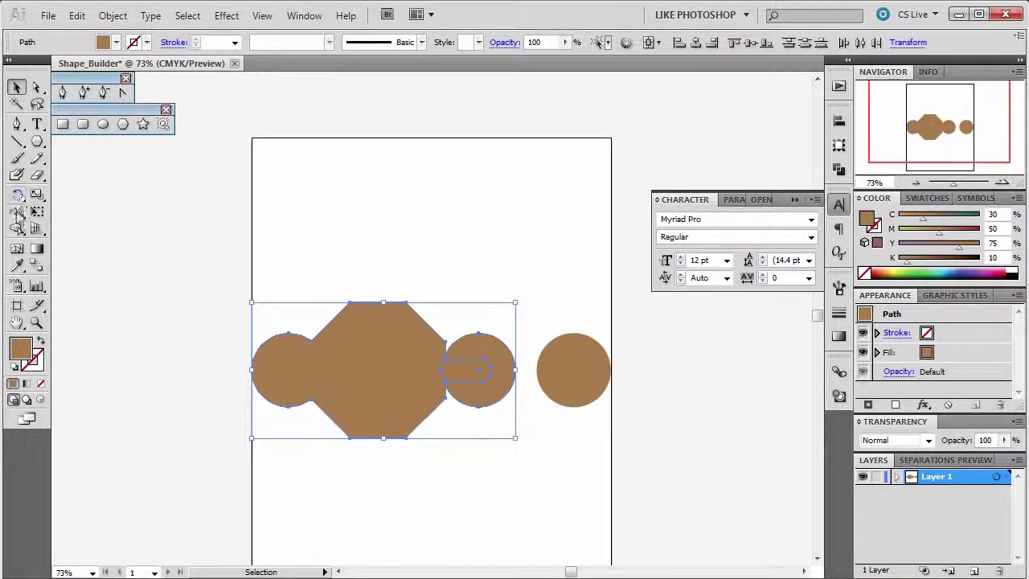
pyautogui.click(17, 229)
pyautogui.moveTo(440, 362)
pyautogui.mouseDown()
pyautogui.moveTo(459, 370)
pyautogui.moveTo(471, 351)
pyautogui.moveTo(480, 385)
pyautogui.mouseUp()
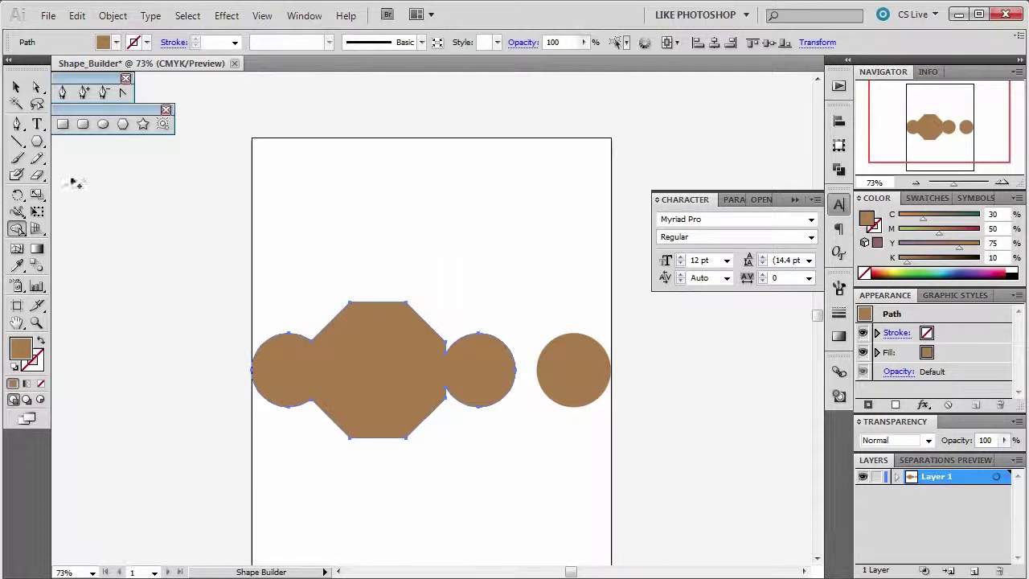
pyautogui.click(17, 86)
# Marquee-select the combined shapes and Shape Builder-drag through the inner circle and leftover regions.
pyautogui.click(287, 242)
pyautogui.moveTo(287, 242); pyautogui.dragTo(632, 427)
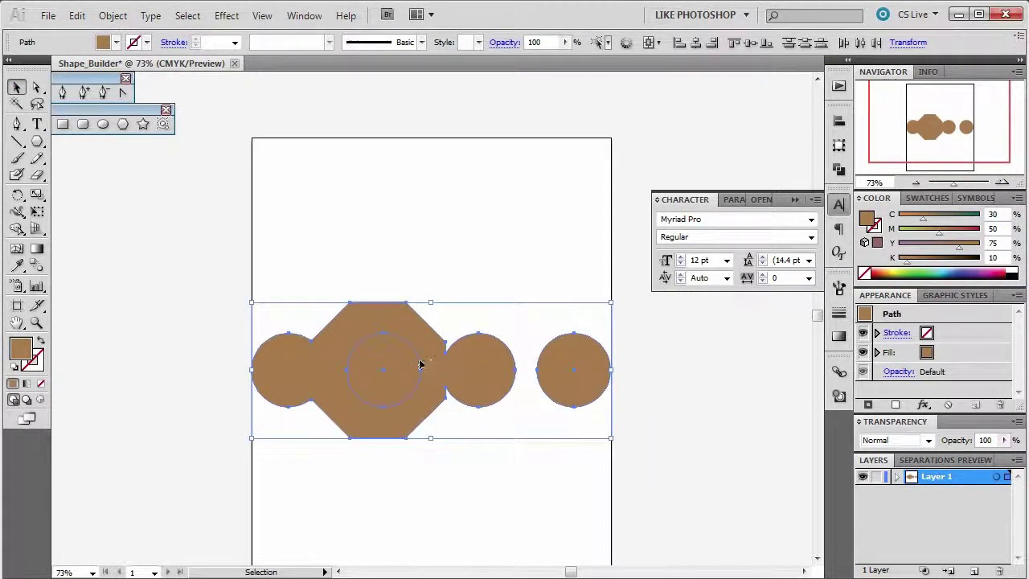
pyautogui.click(17, 228)
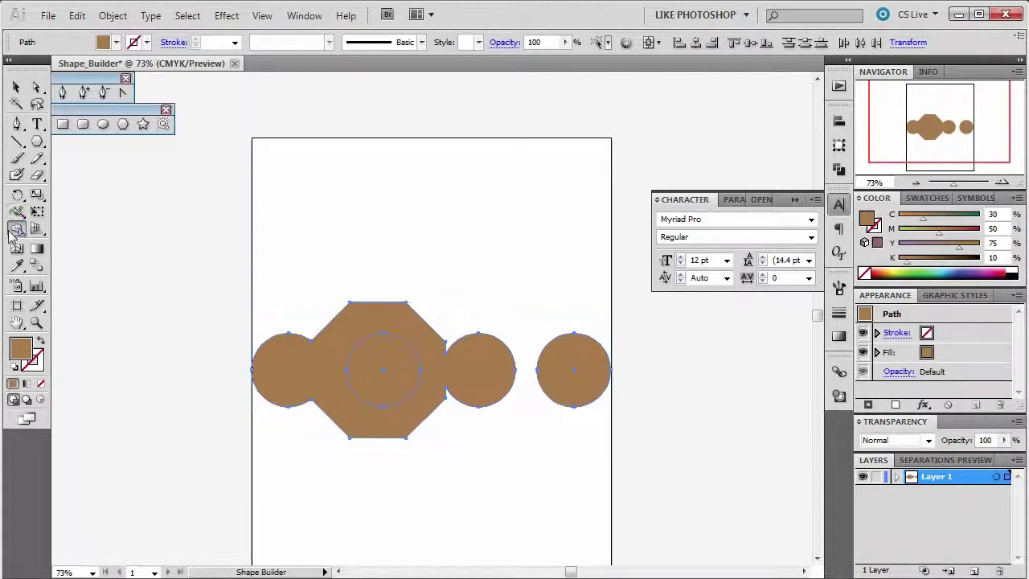
pyautogui.moveTo(316, 375)
pyautogui.mouseDown()
pyautogui.moveTo(356, 374)
pyautogui.moveTo(345, 386)
pyautogui.mouseUp()
pyautogui.moveTo(429, 381); pyautogui.dragTo(564, 374)
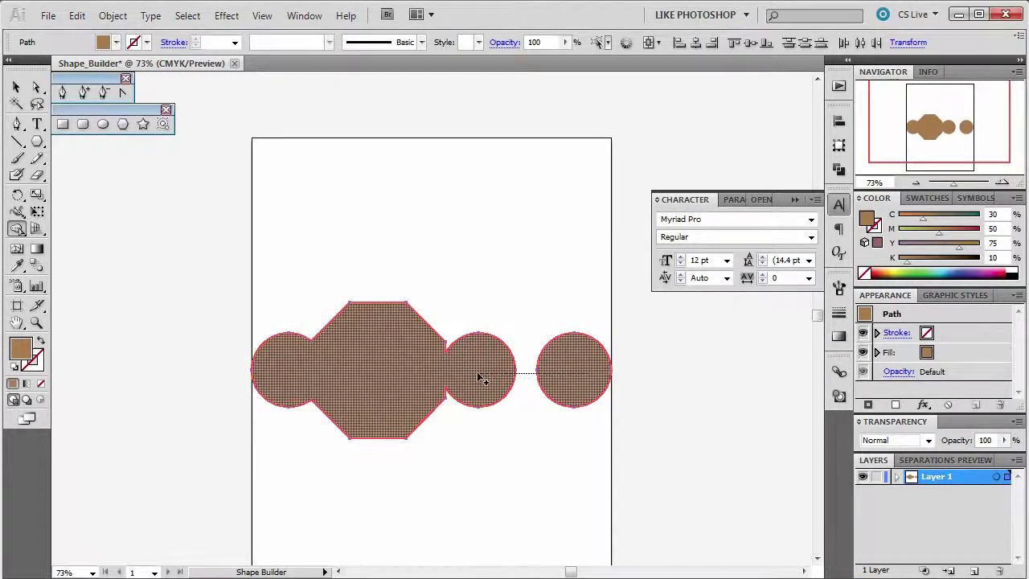
pyautogui.moveTo(483, 376)
pyautogui.mouseDown()
pyautogui.moveTo(574, 379)
pyautogui.moveTo(574, 367)
pyautogui.moveTo(477, 375)
pyautogui.moveTo(526, 374)
pyautogui.mouseUp()
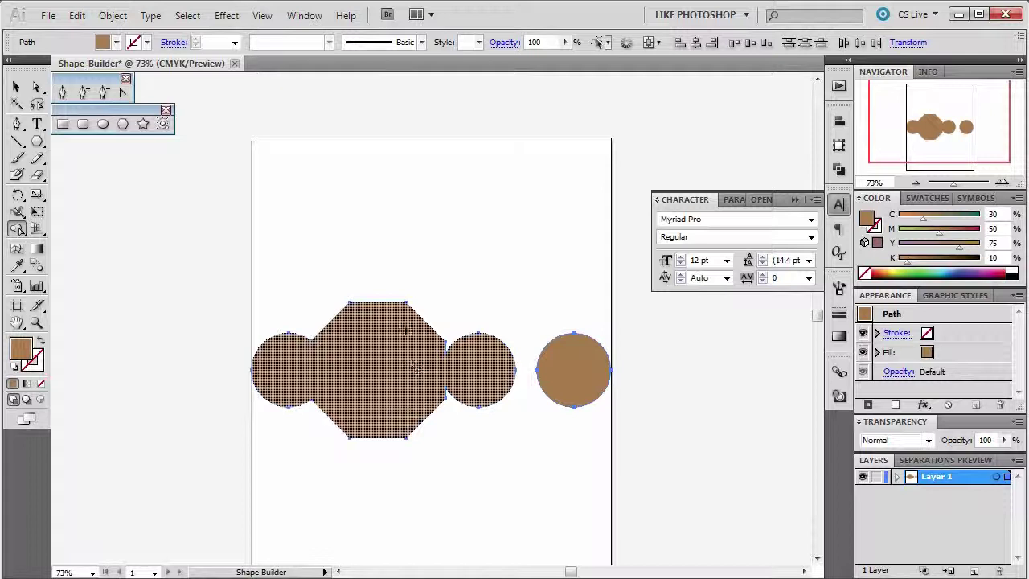
# Delete the lone right-hand circle and marquee-select the remaining merged shape.
pyautogui.press('v')
pyautogui.click(257, 164)
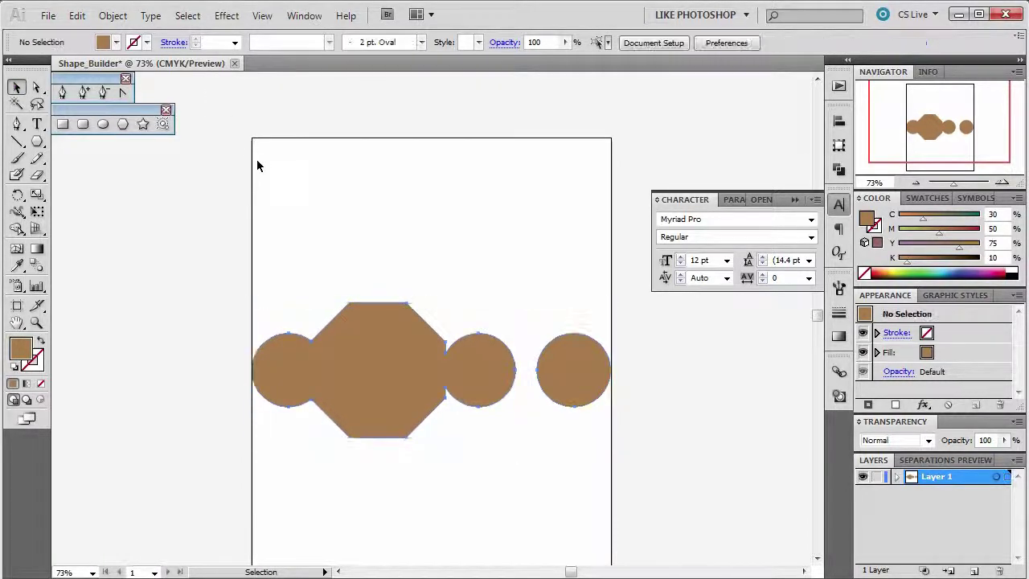
pyautogui.moveTo(268, 194); pyautogui.dragTo(652, 446)
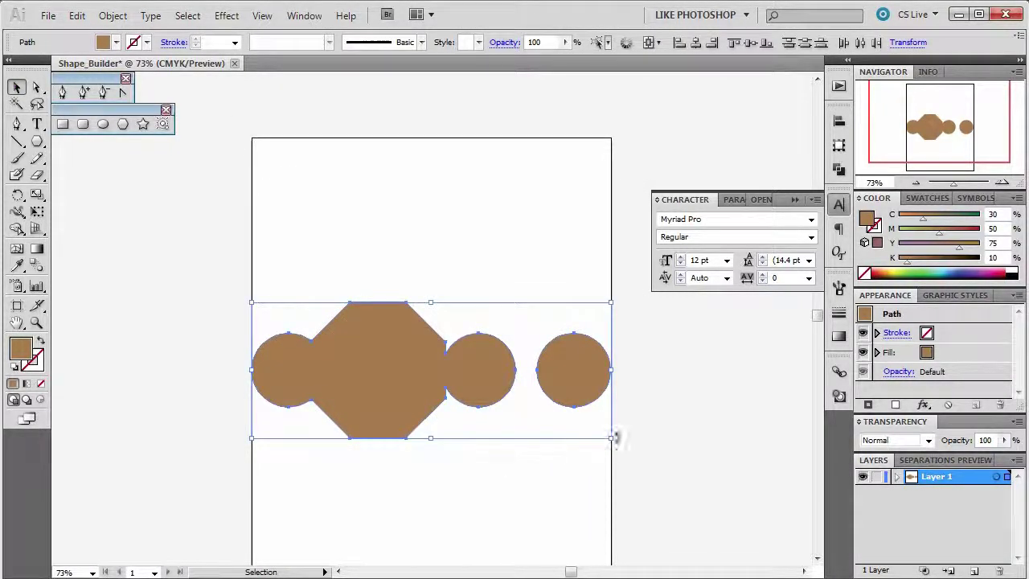
pyautogui.click(664, 358)
pyautogui.click(598, 368)
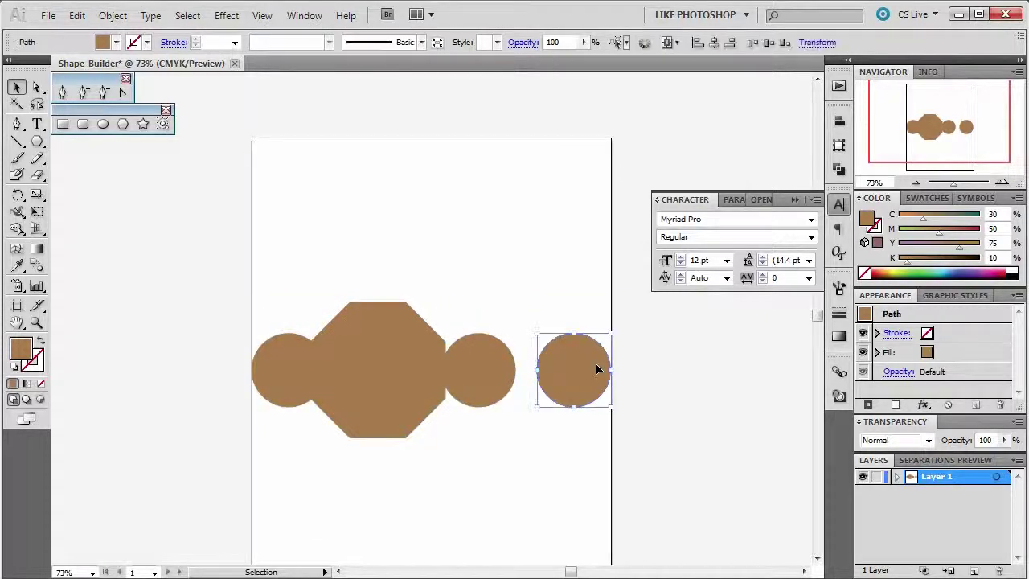
pyautogui.press('Delete')
pyautogui.moveTo(252, 299); pyautogui.dragTo(603, 470)
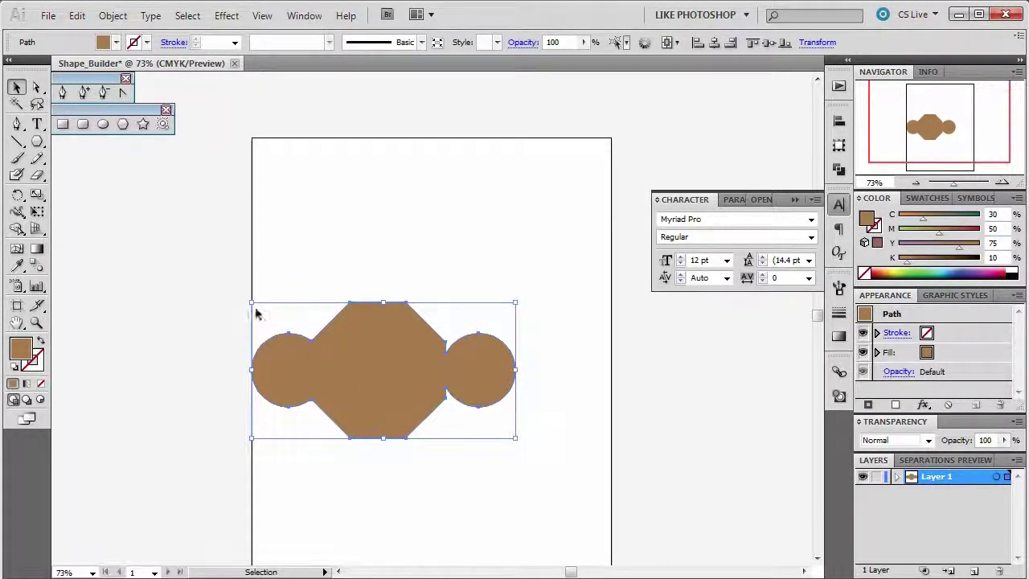
pyautogui.click(228, 260)
pyautogui.moveTo(216, 241); pyautogui.dragTo(584, 491)
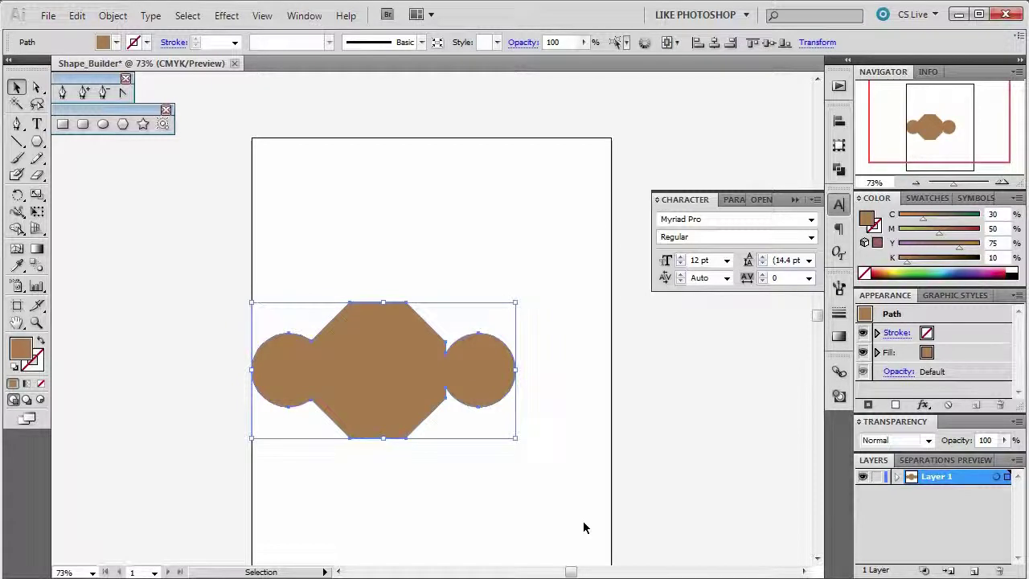